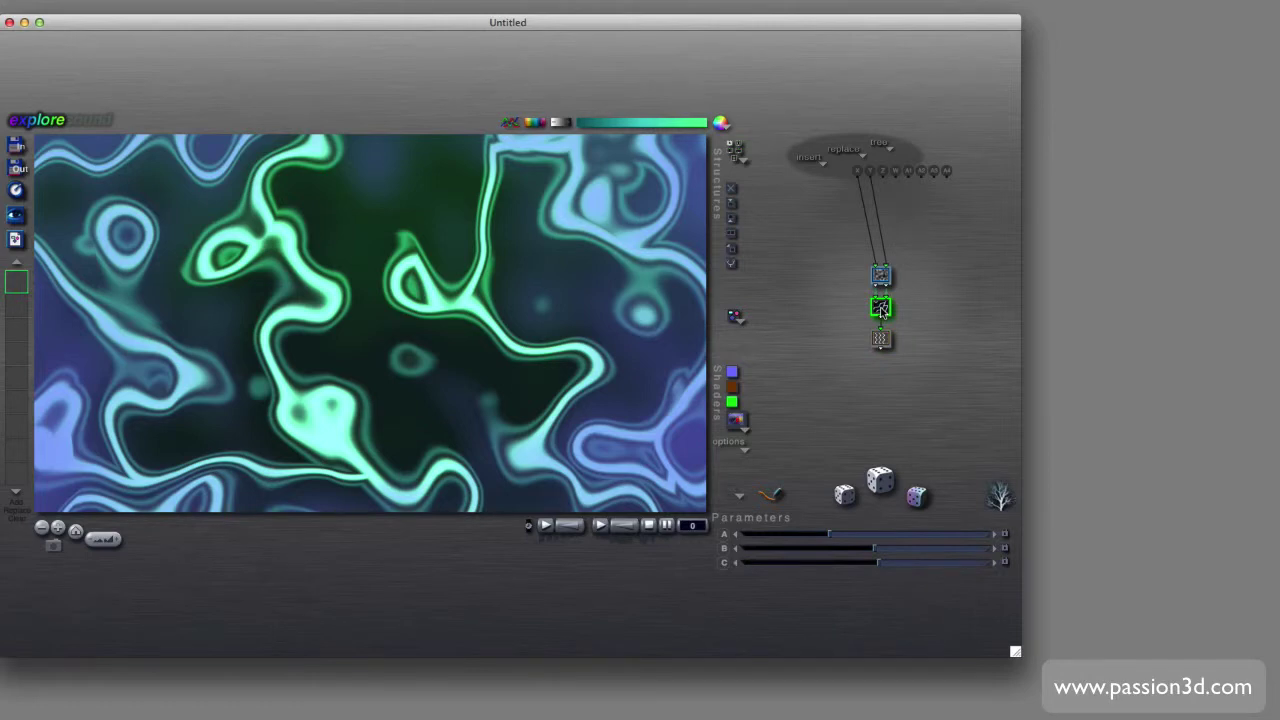
- Replace the ZigZag component in the middle of the structure with a new compiled tree and enter that tree
click(880, 309)
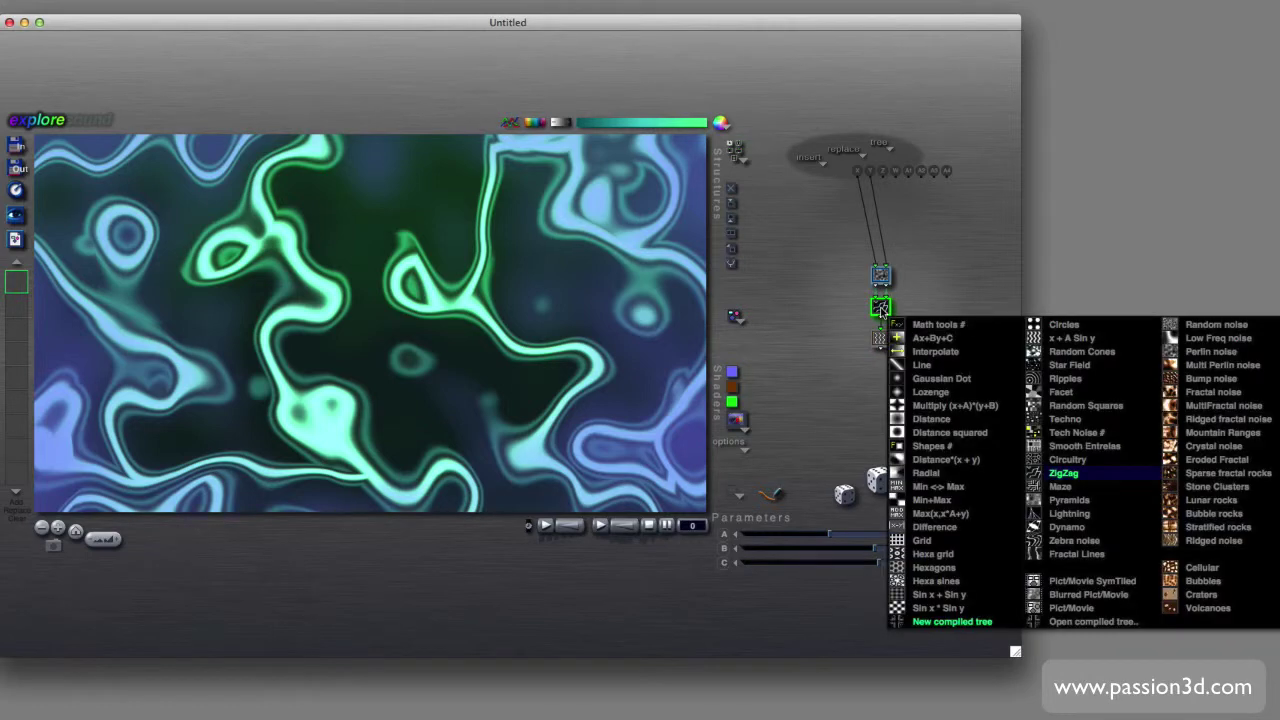
click(955, 622)
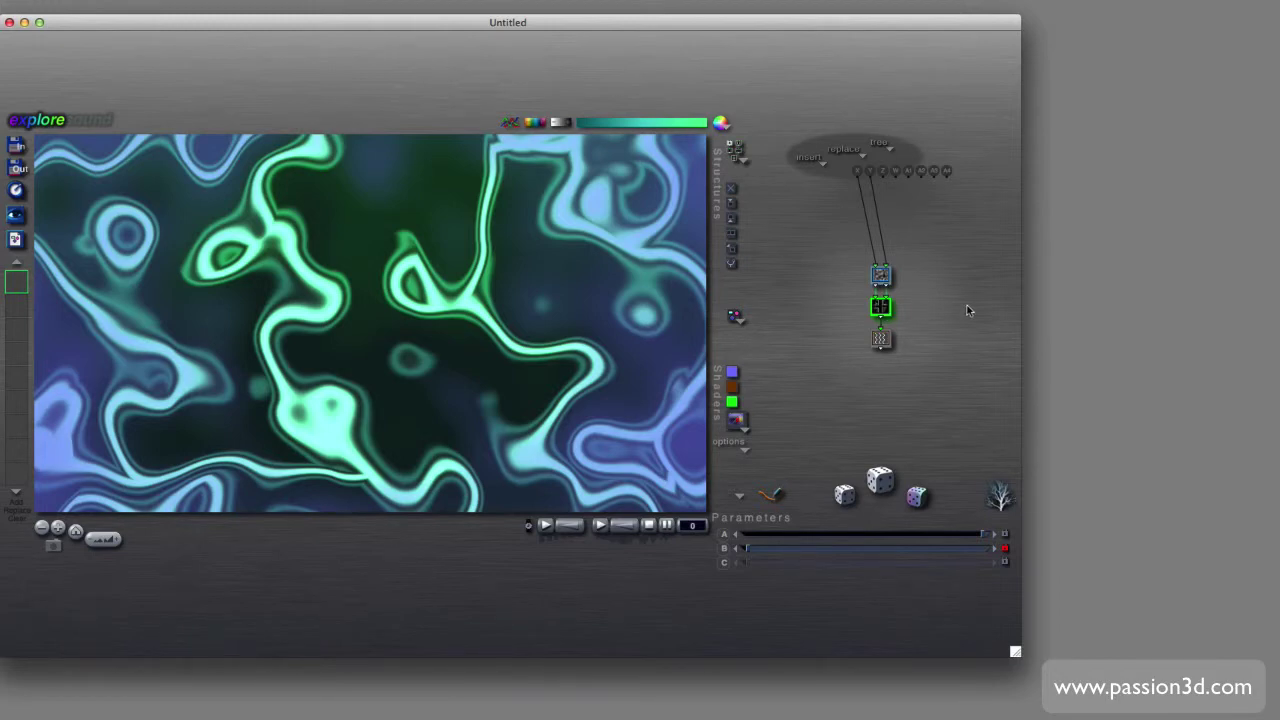
key(Return)
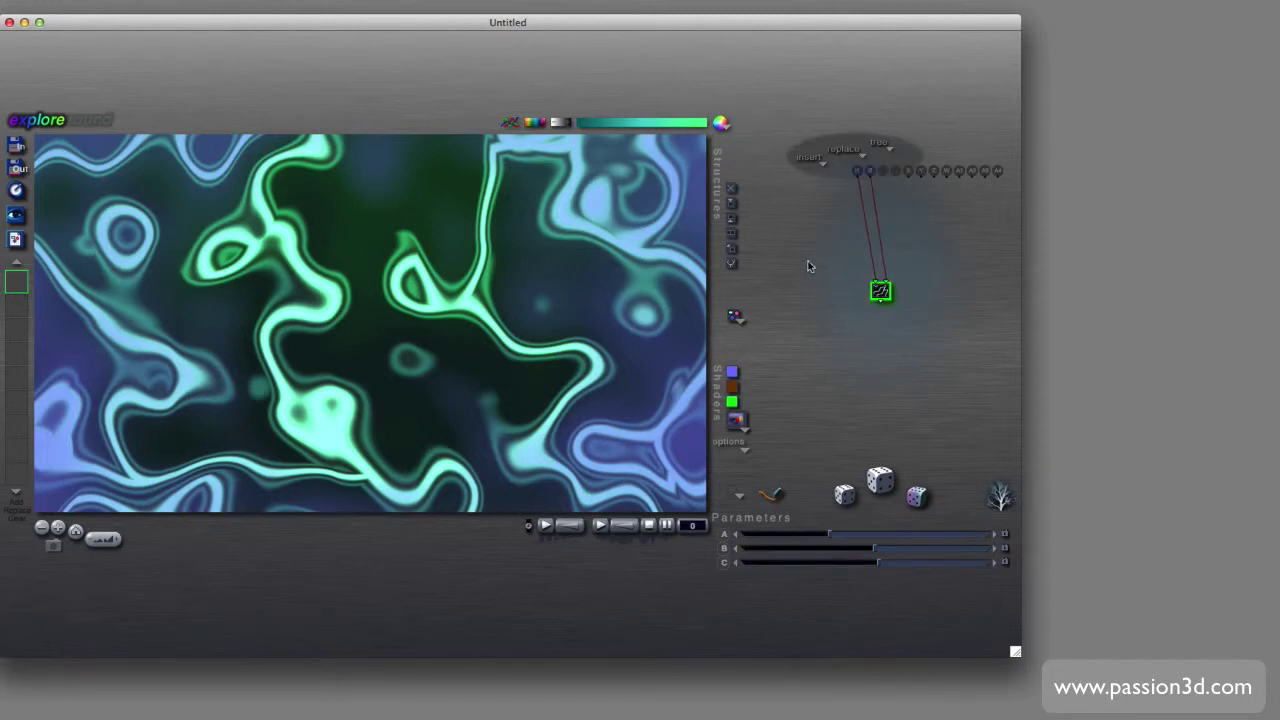
- Insert a component below the ZigZag component inside the compiled tree and set it to x power A
click(731, 203)
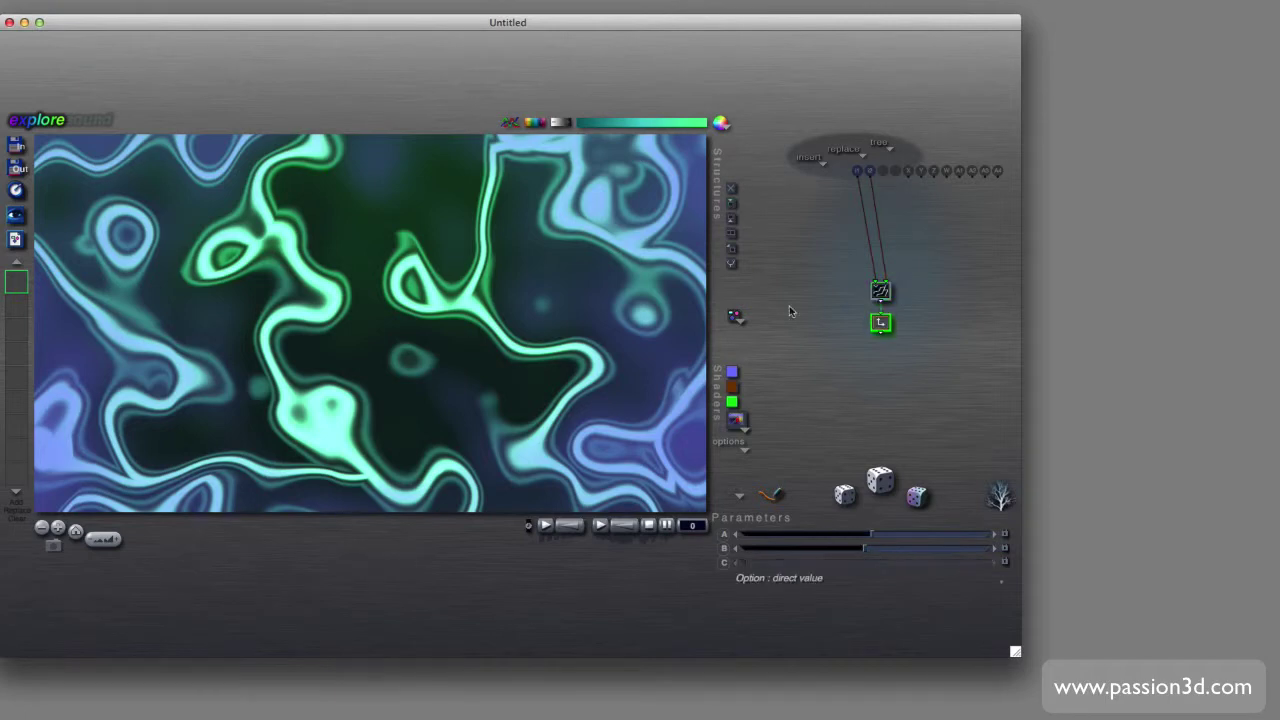
click(880, 323)
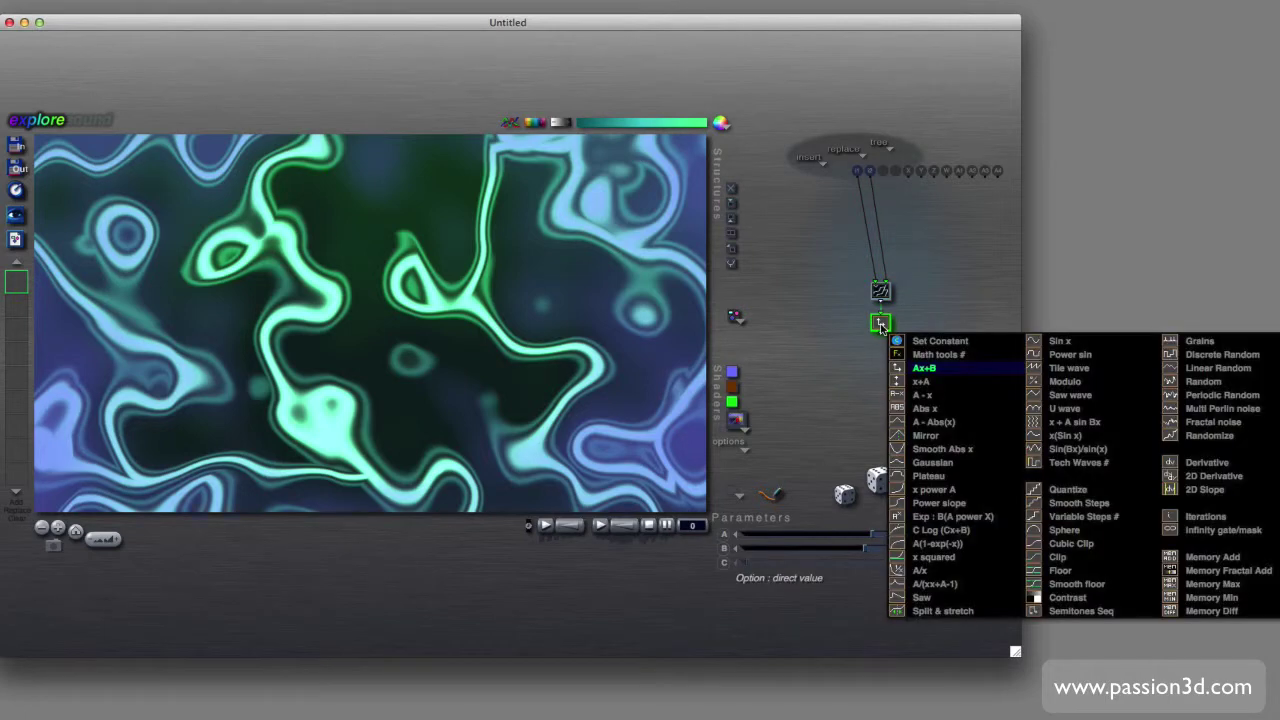
click(928, 489)
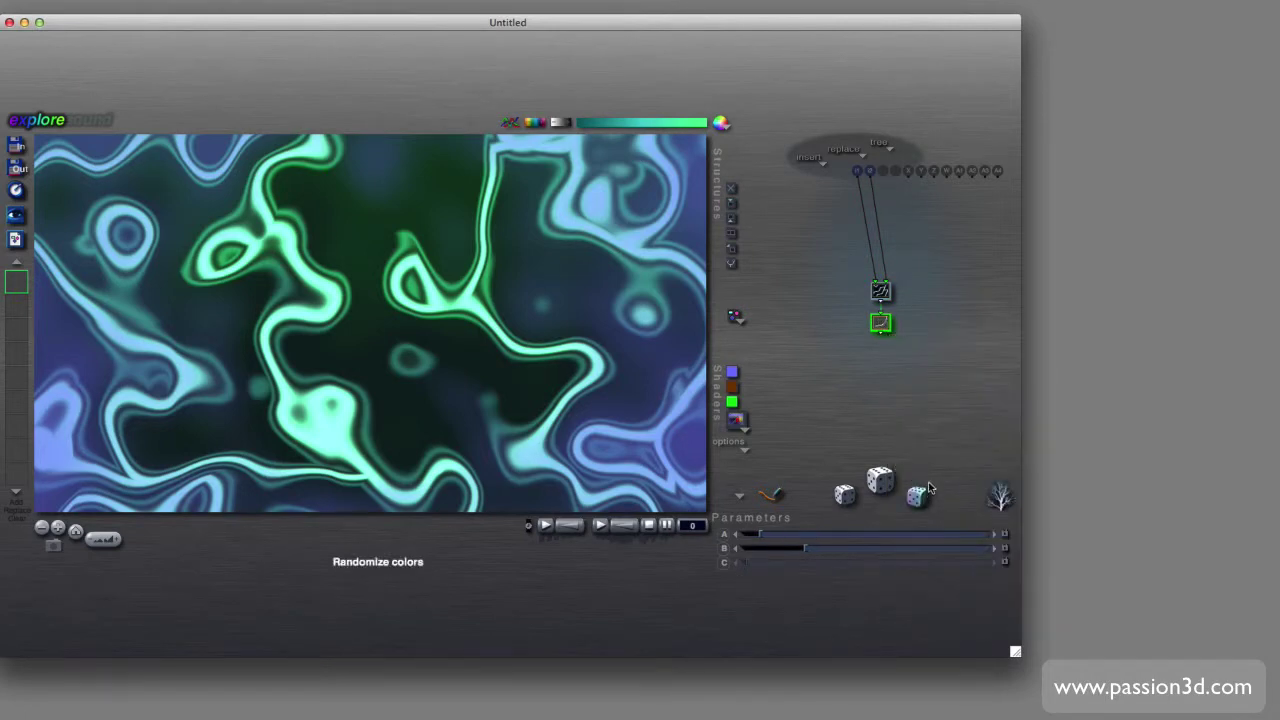
- Insert a component above the ZigZag component and change it from Rotate A to a space-warping function
click(881, 292)
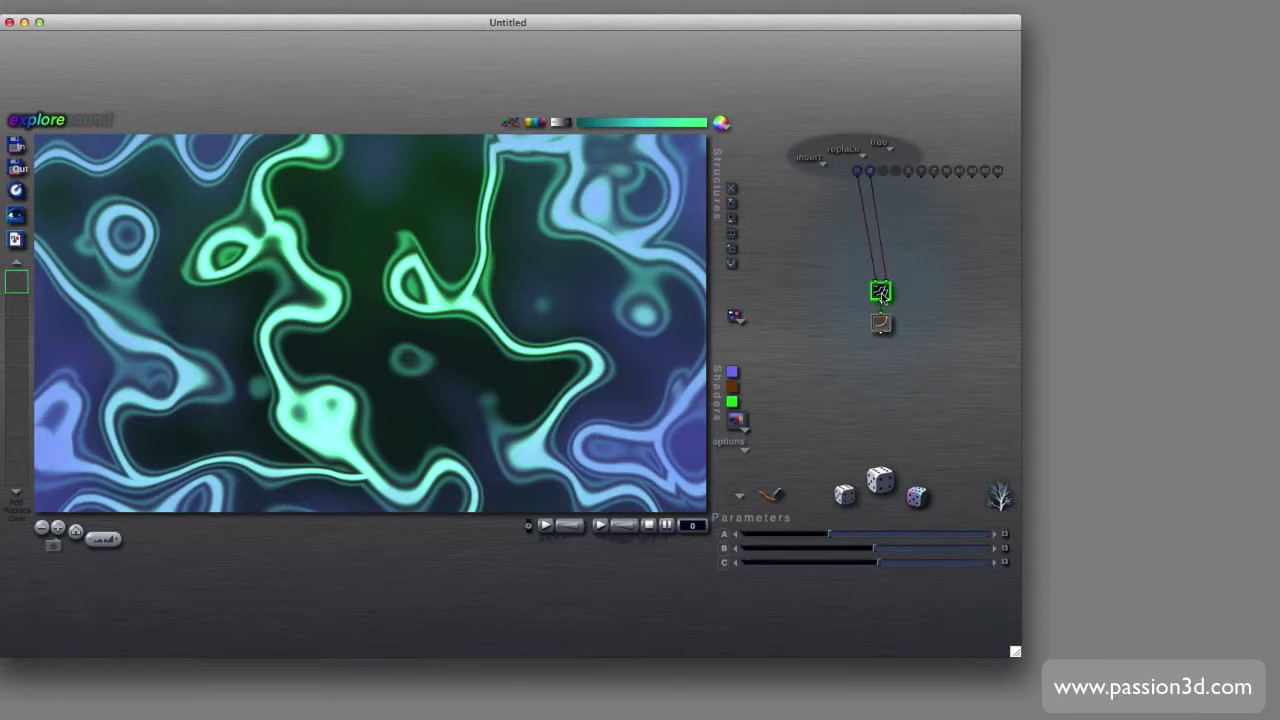
click(731, 222)
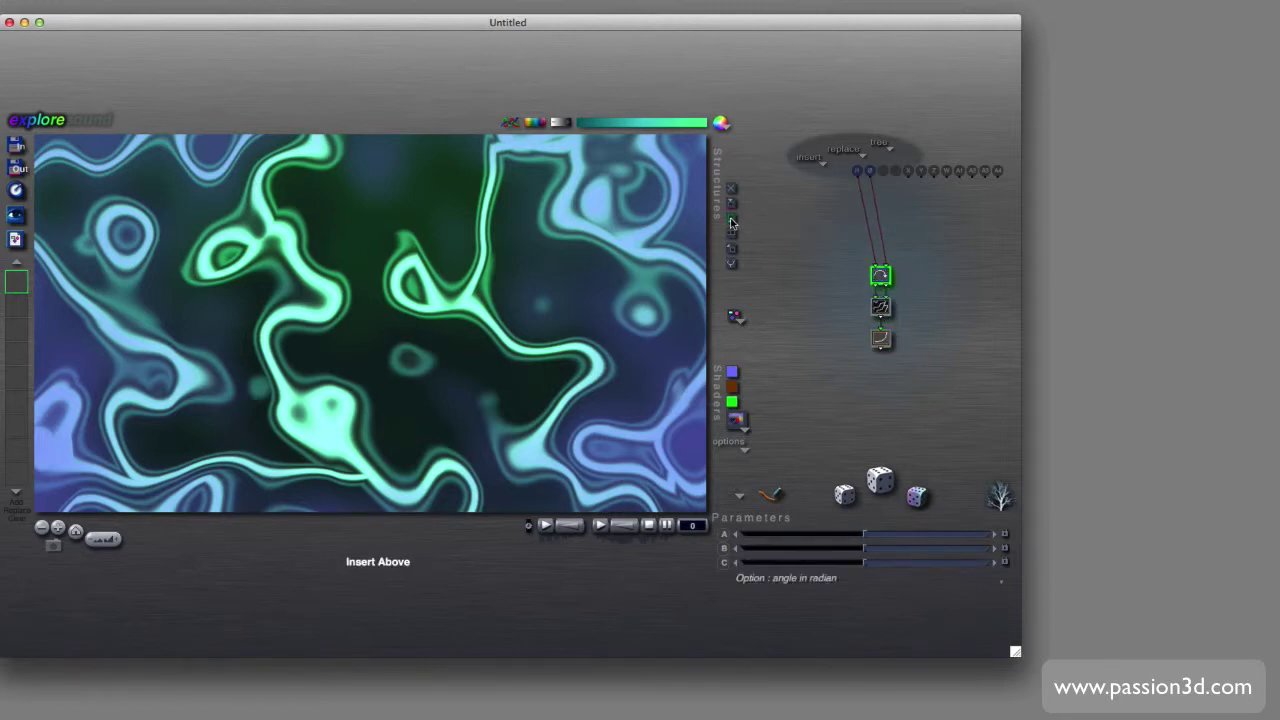
click(880, 277)
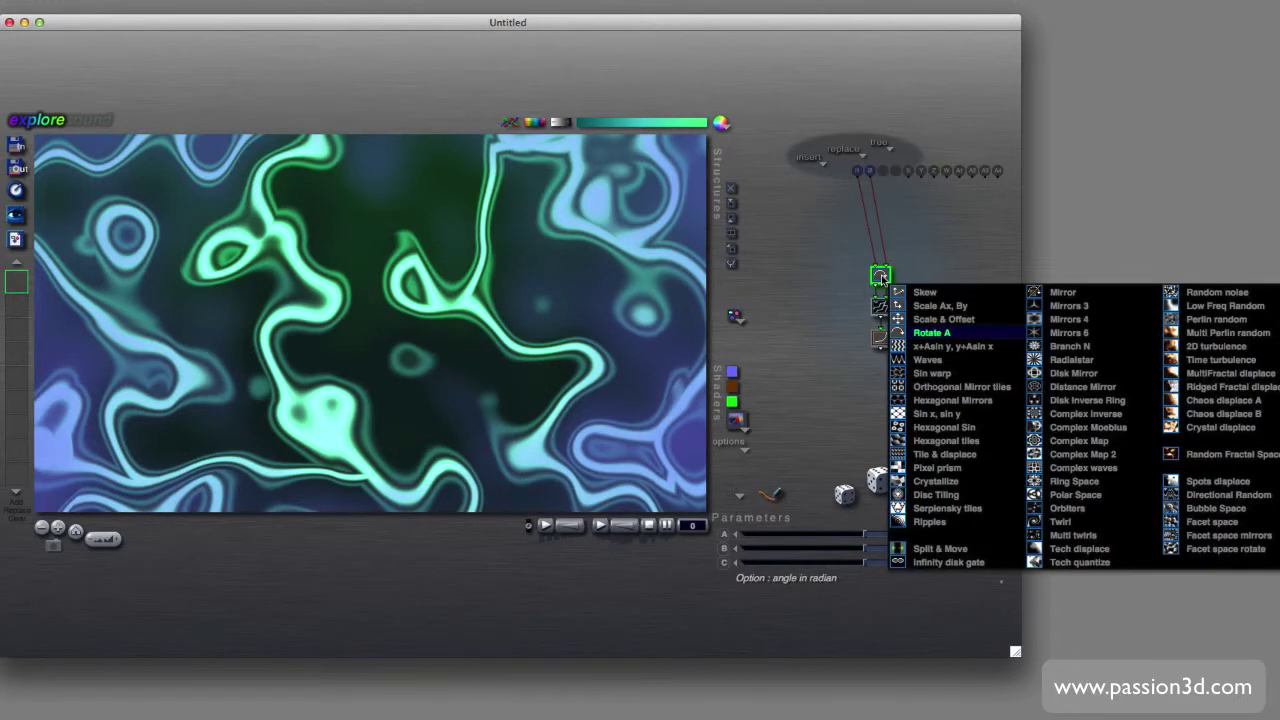
click(936, 380)
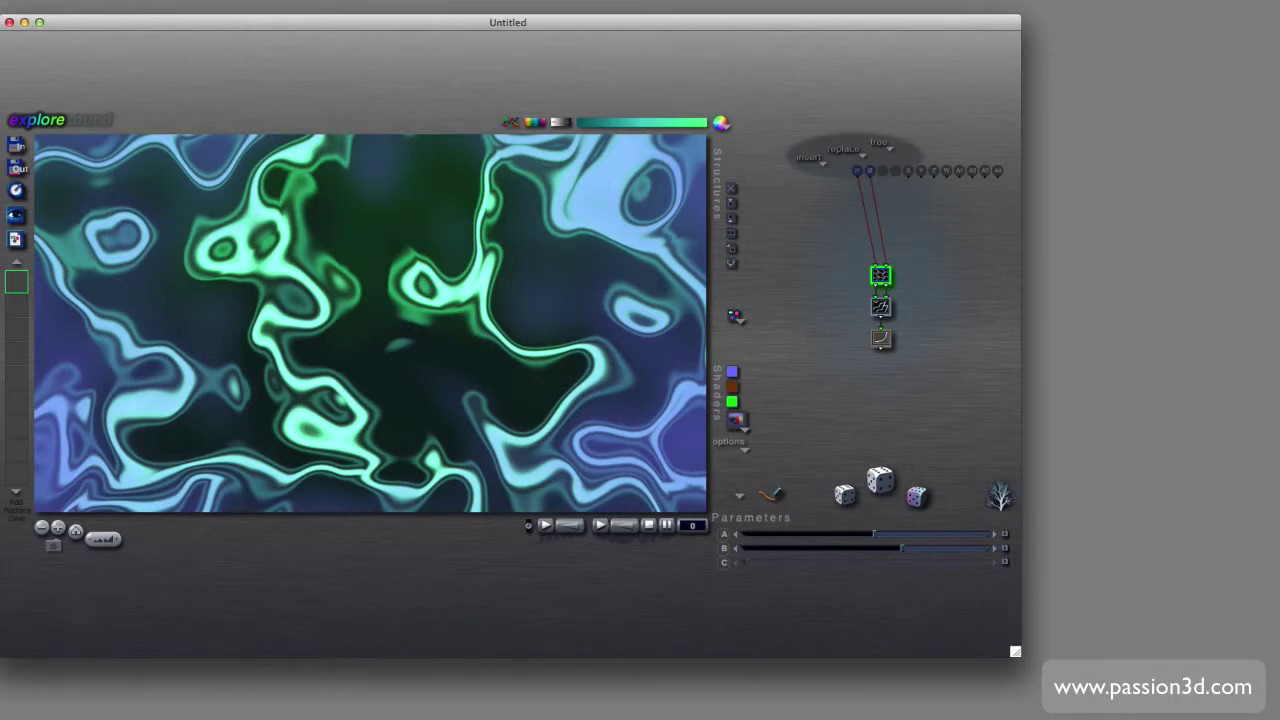
- Save the compiled tree as Mystructure.cp21 in the MyStructure folder inside ArtMatic 5 Folder
key(super+shift+s)
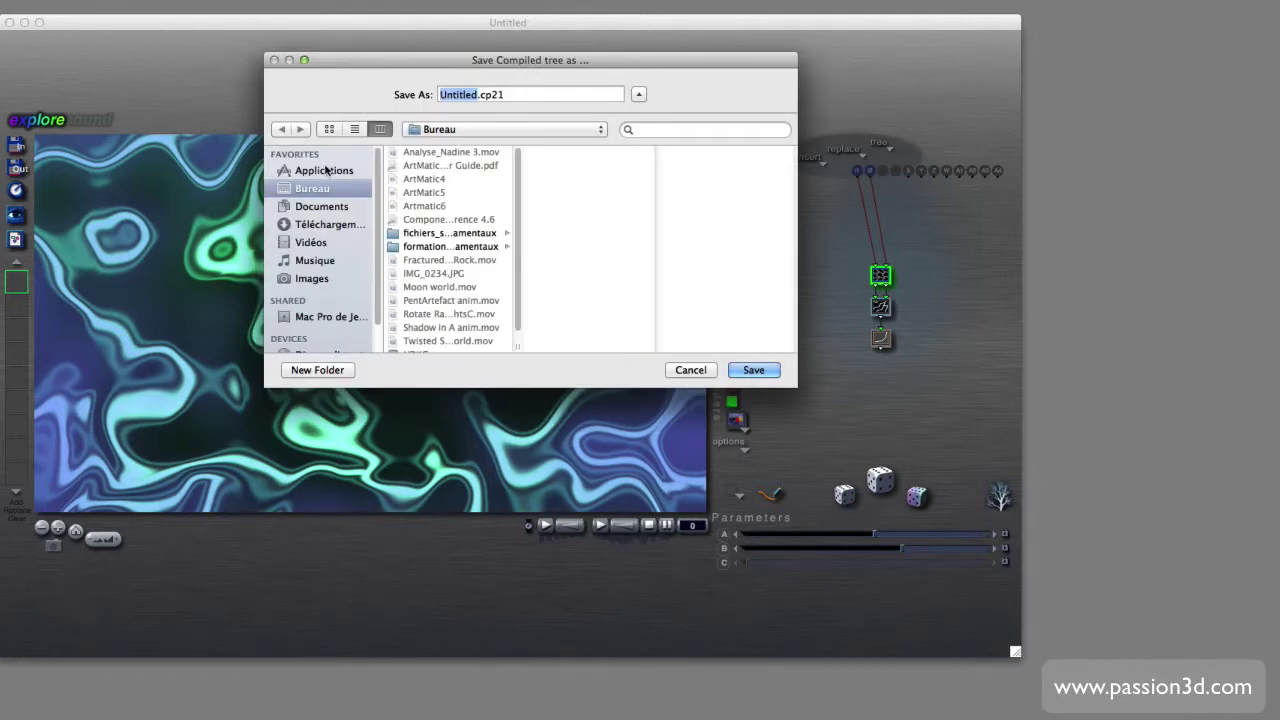
click(321, 175)
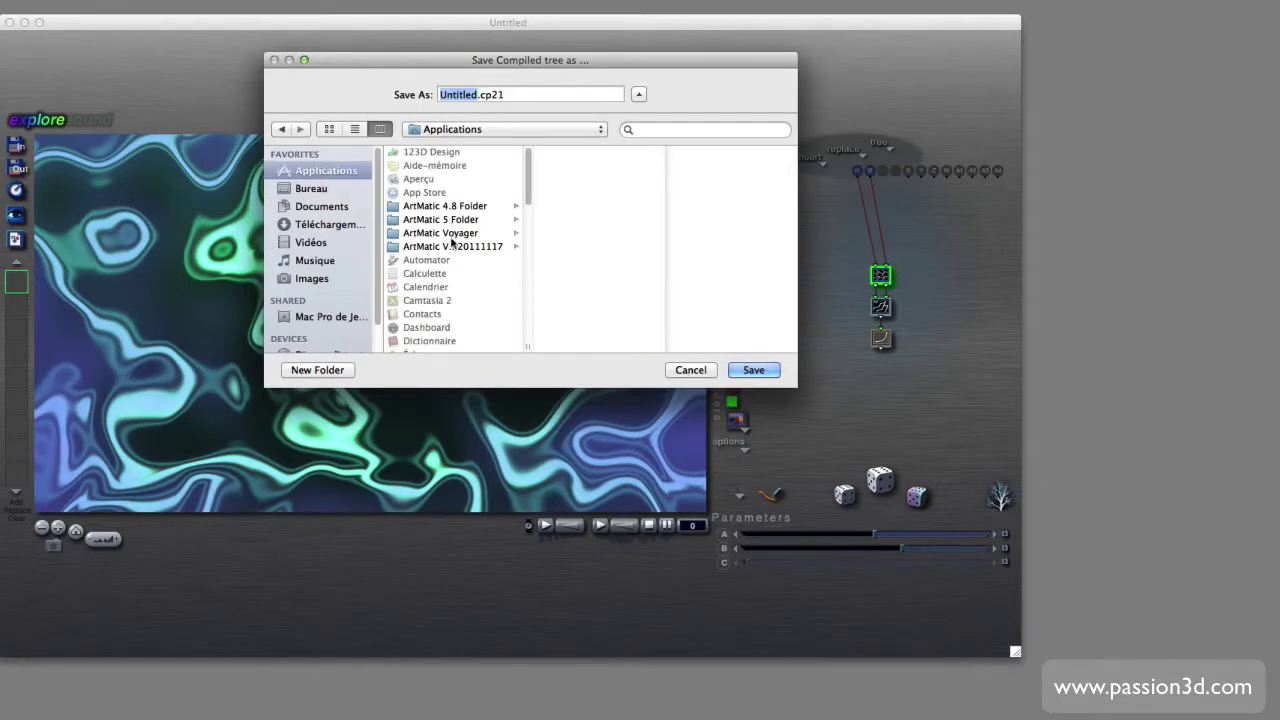
click(400, 220)
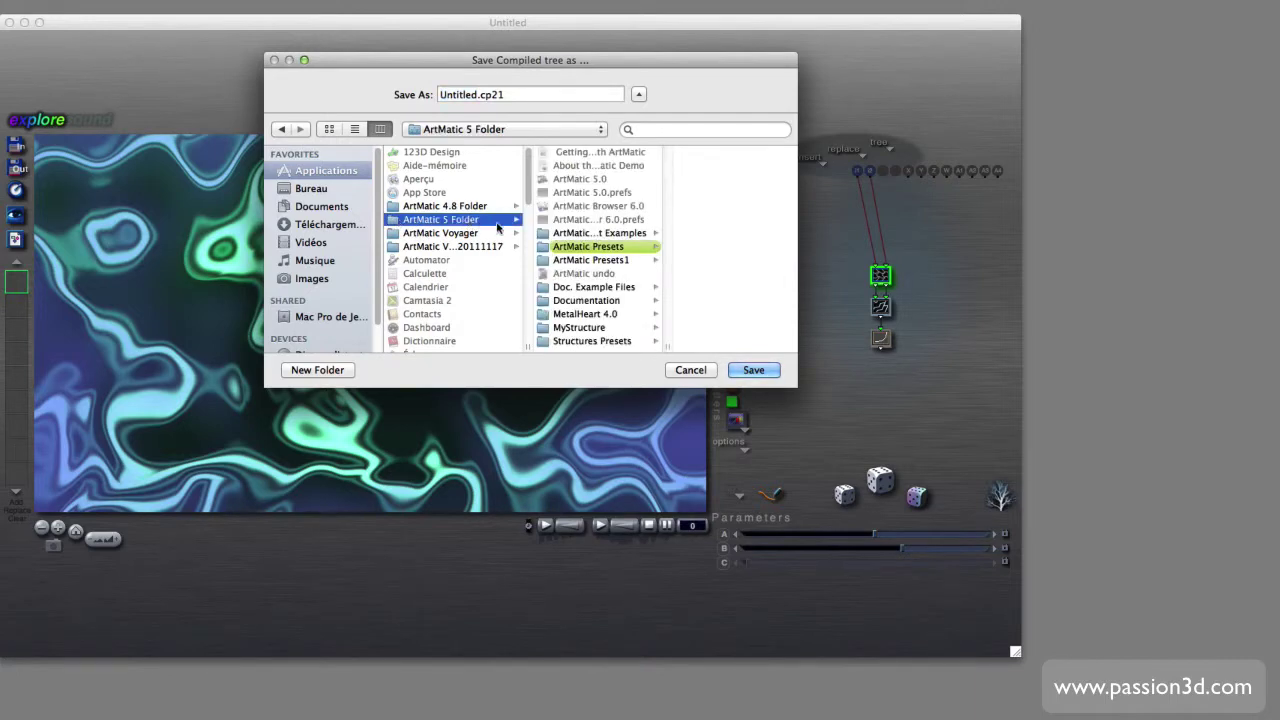
click(541, 331)
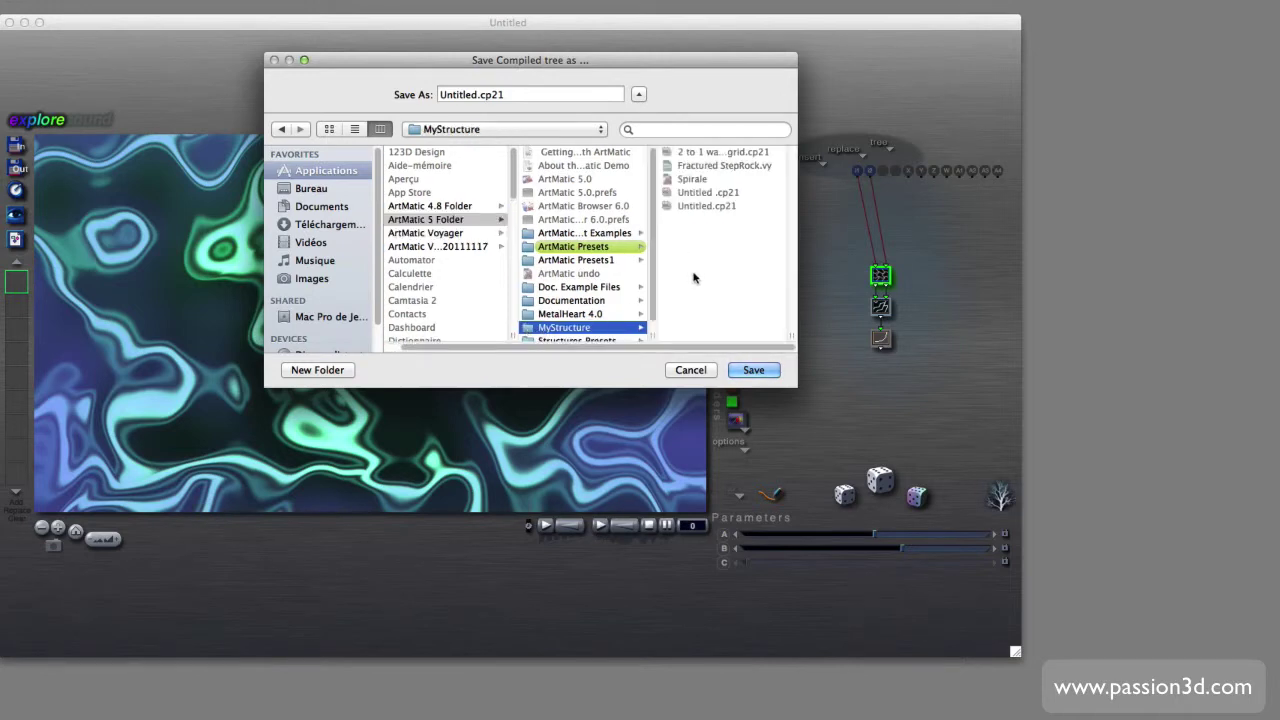
click(440, 94)
drag(440, 94, 477, 92)
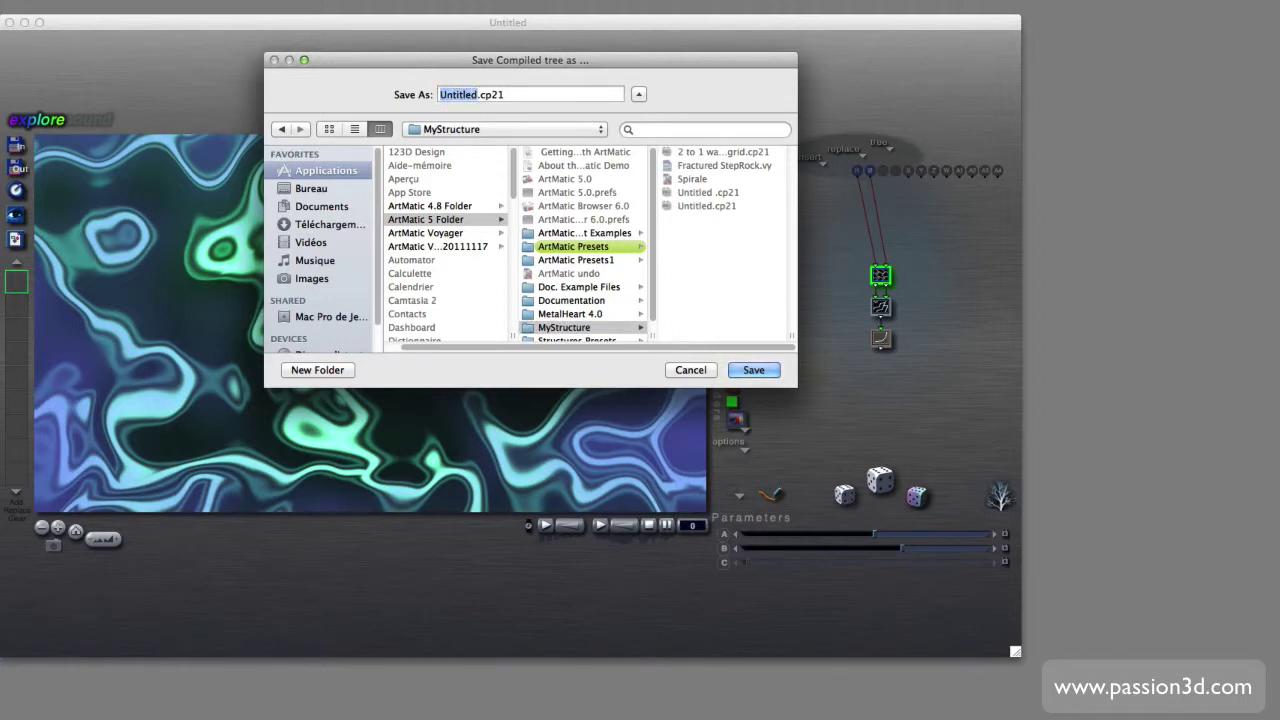
text(Mystructure)
click(768, 375)
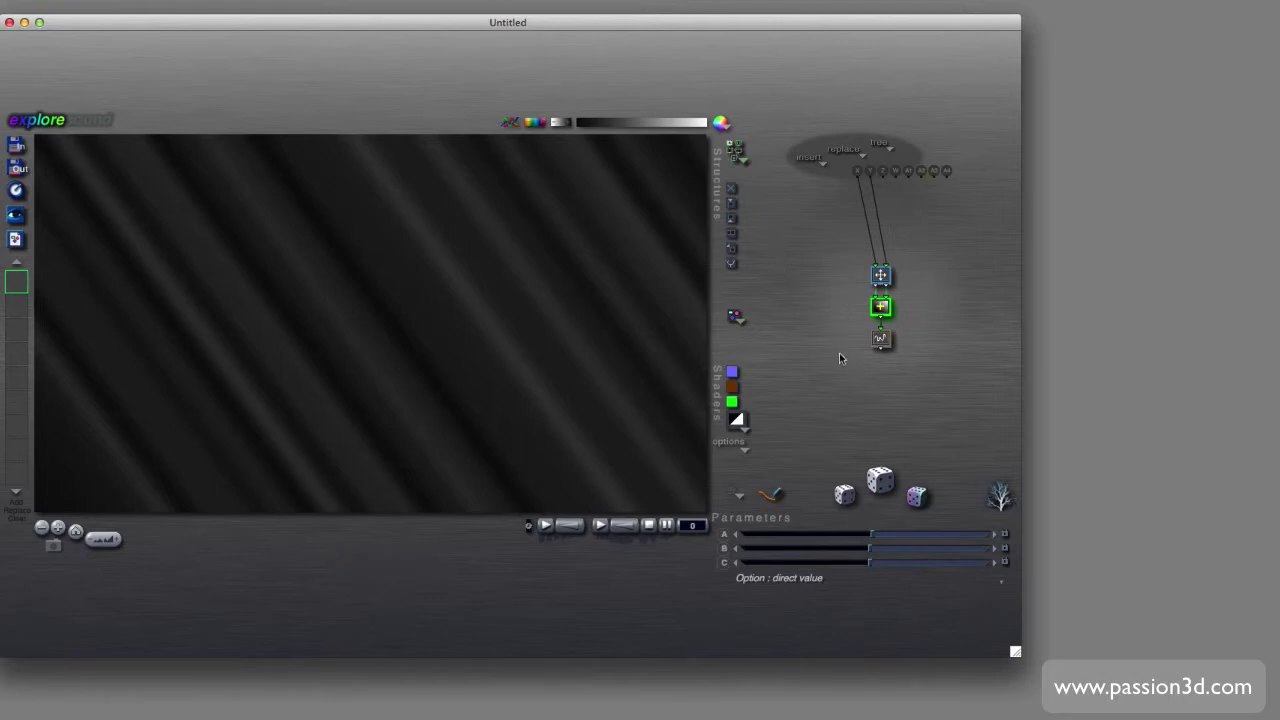
- Replace the Ax+By+C component in the new structure with the saved compiled tree Mystructure.cp21
click(884, 311)
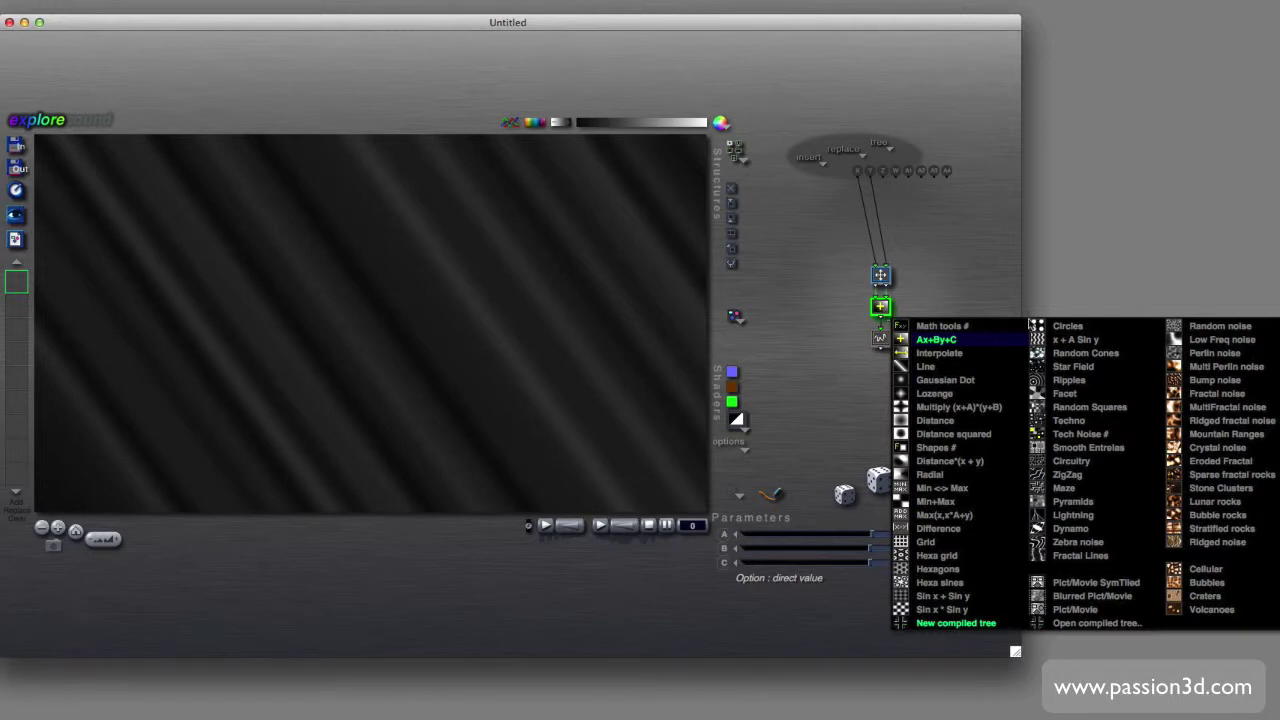
click(1113, 624)
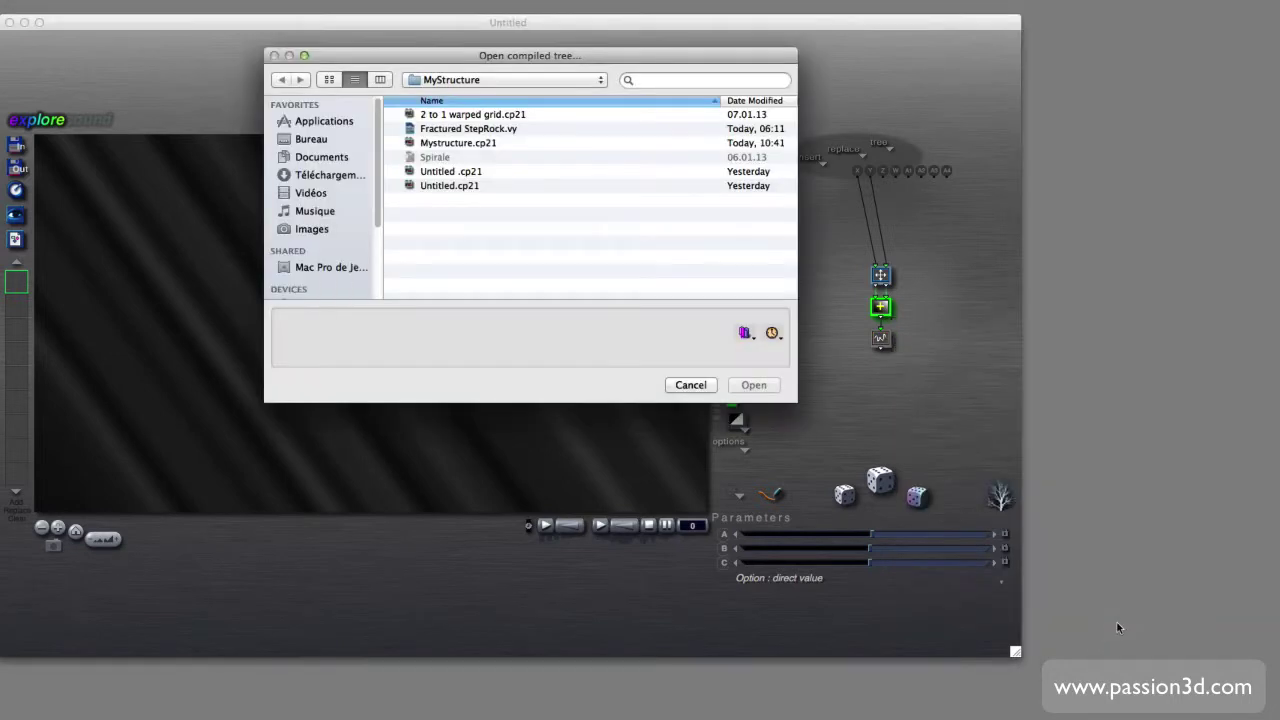
click(469, 145)
click(754, 385)
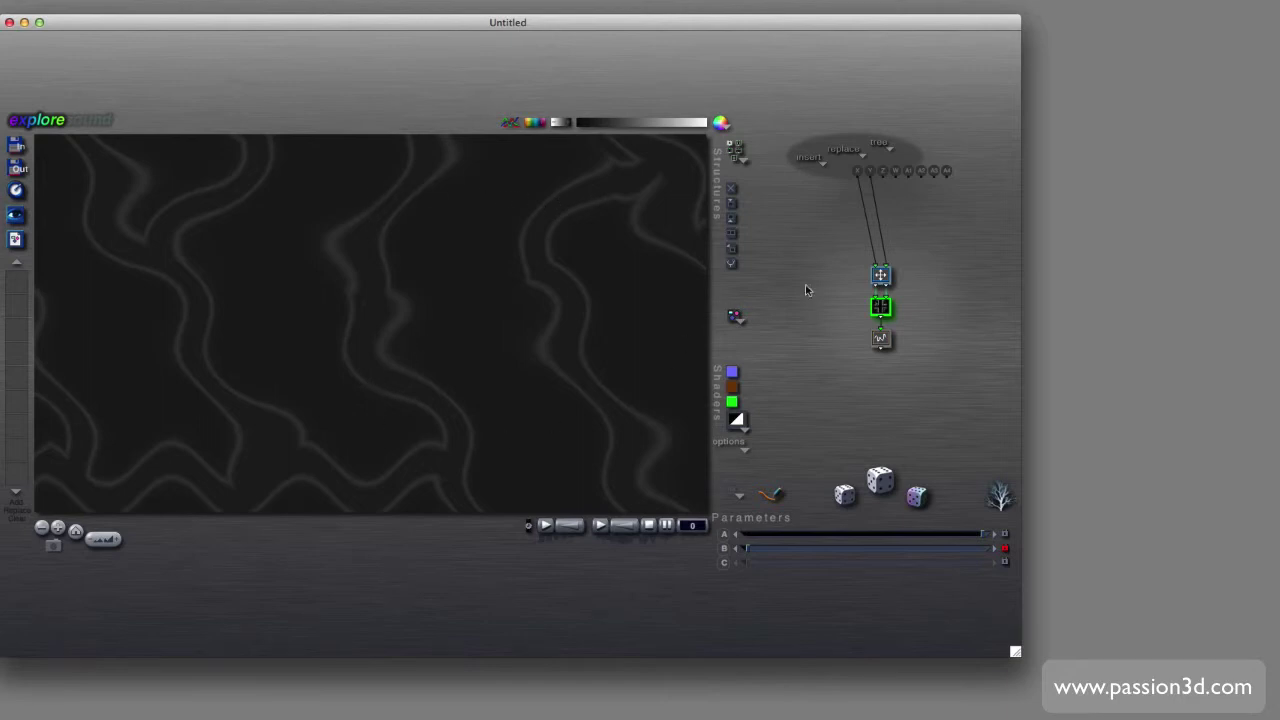
- Enter the loaded compiled tree to examine its components, then return to the main tree
click(881, 308)
click(881, 308)
click(881, 339)
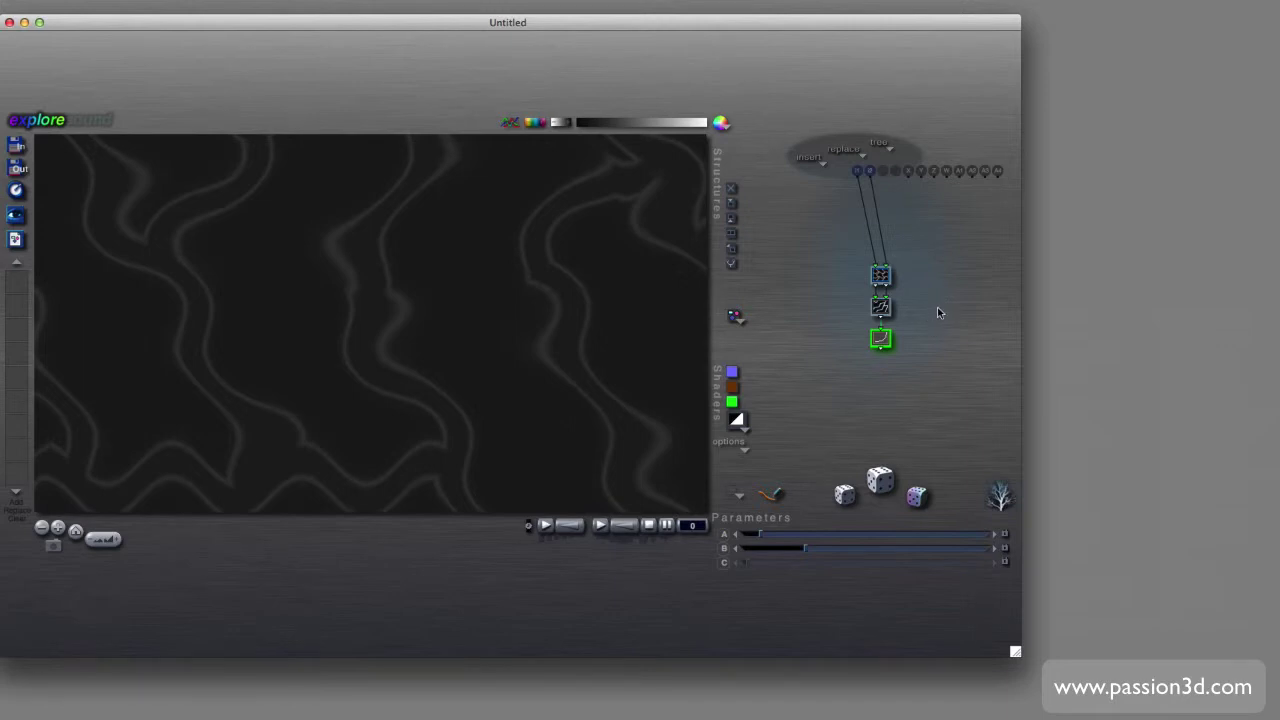
key(Up)
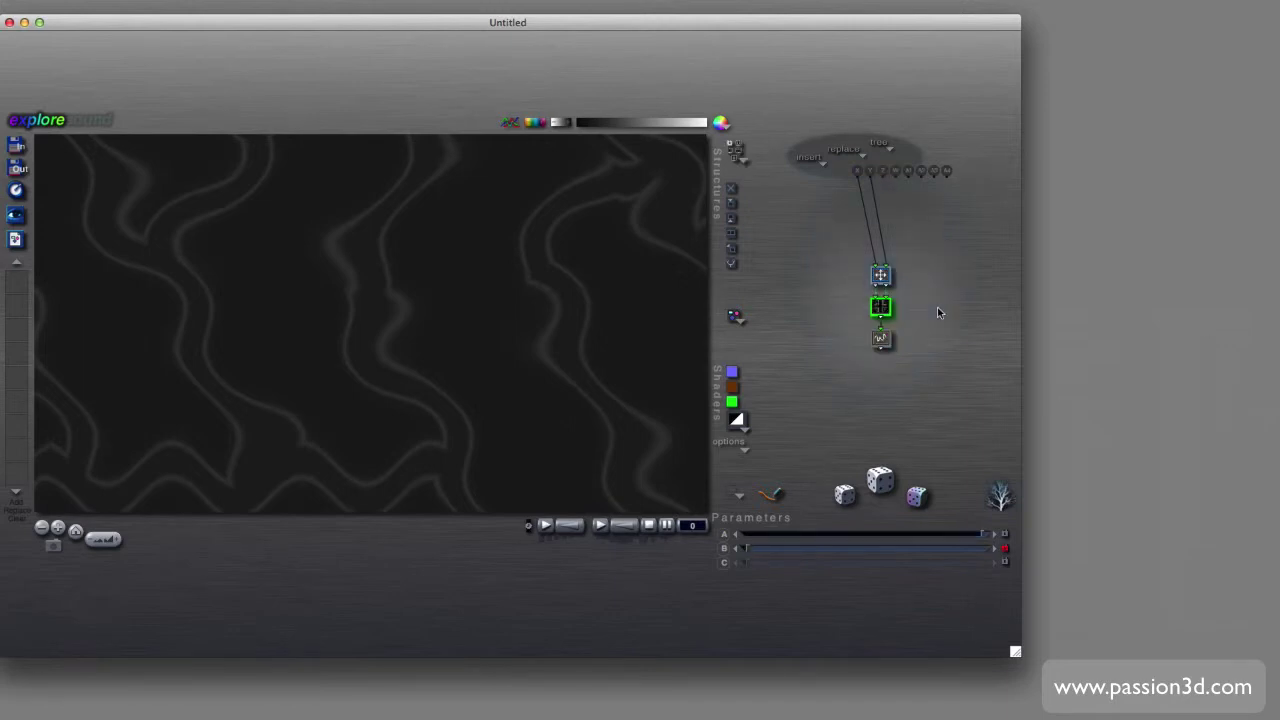
- Replace the compiled tree in the middle component with 2 to 1 warped grid.cp21
click(886, 310)
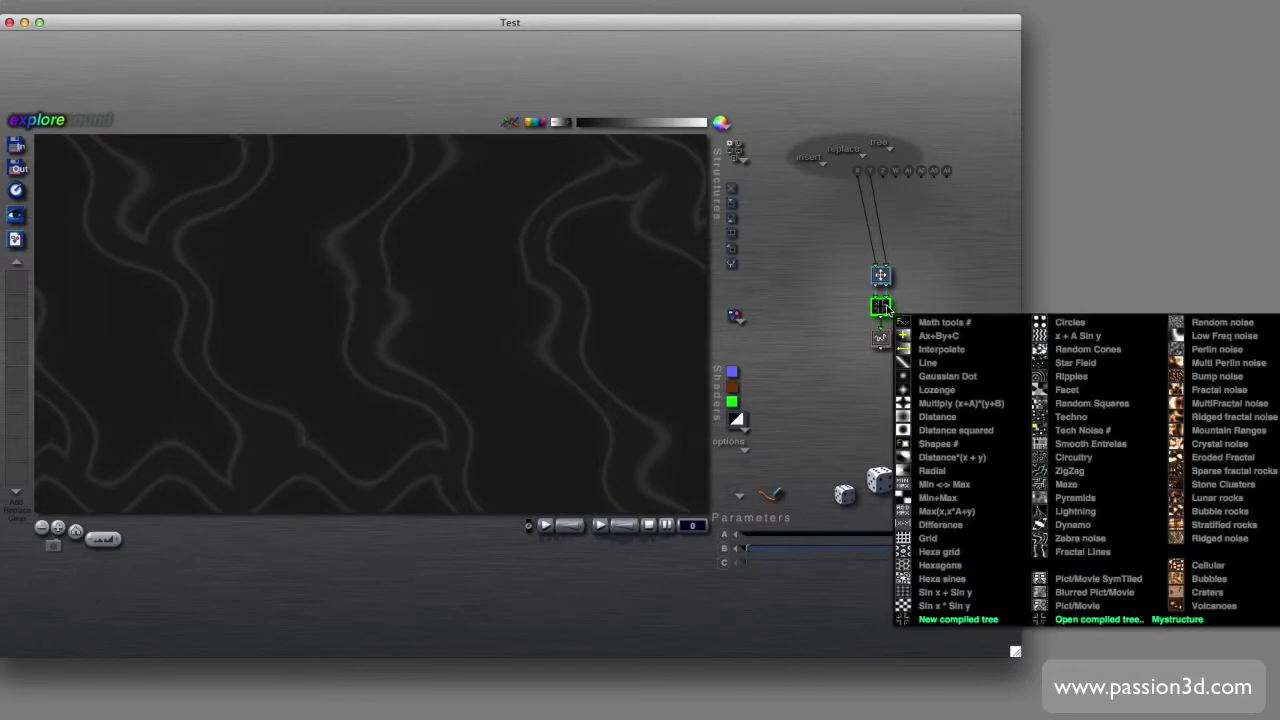
click(1085, 620)
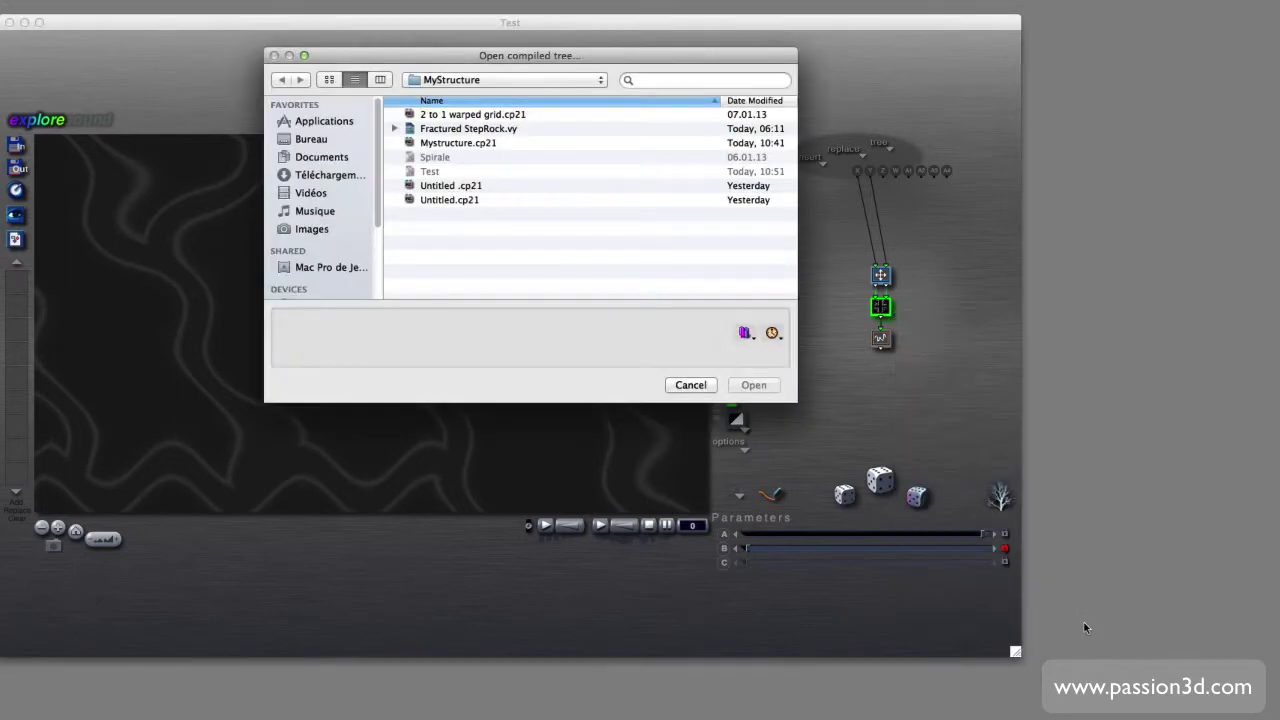
click(505, 116)
click(756, 386)
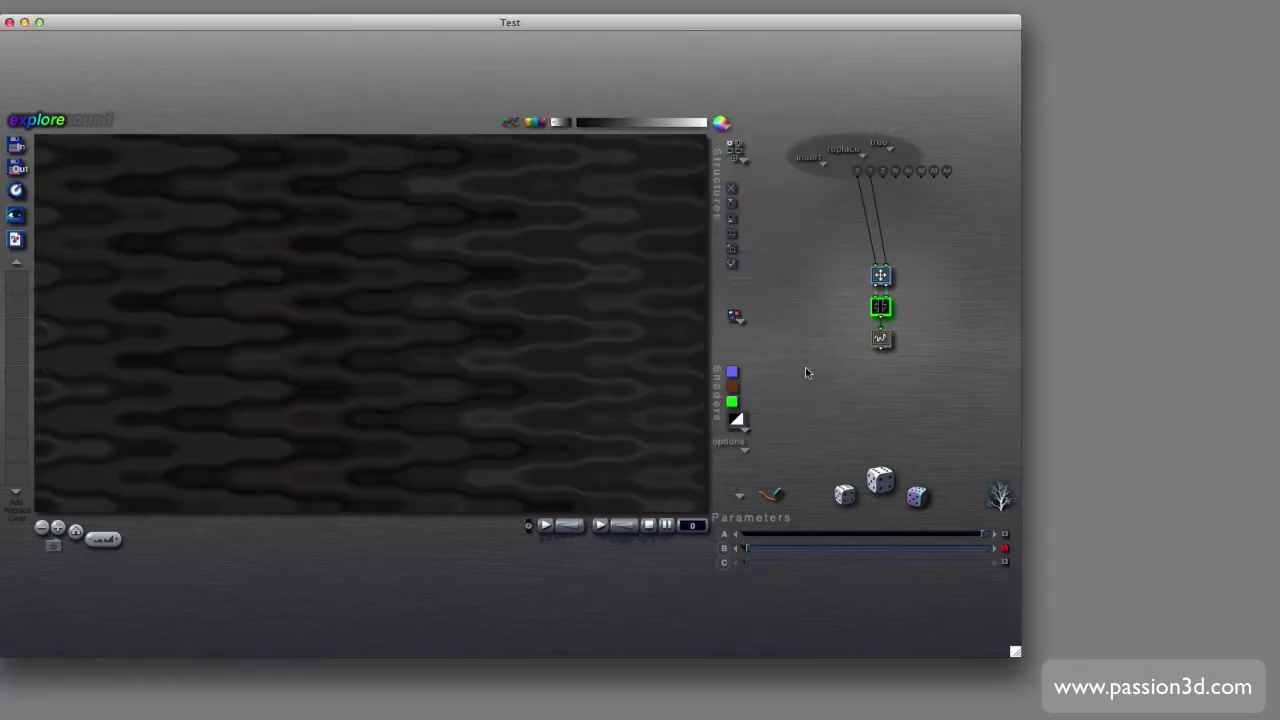
- Load the compiled tree Untitled.cp21 into the middle component
click(877, 308)
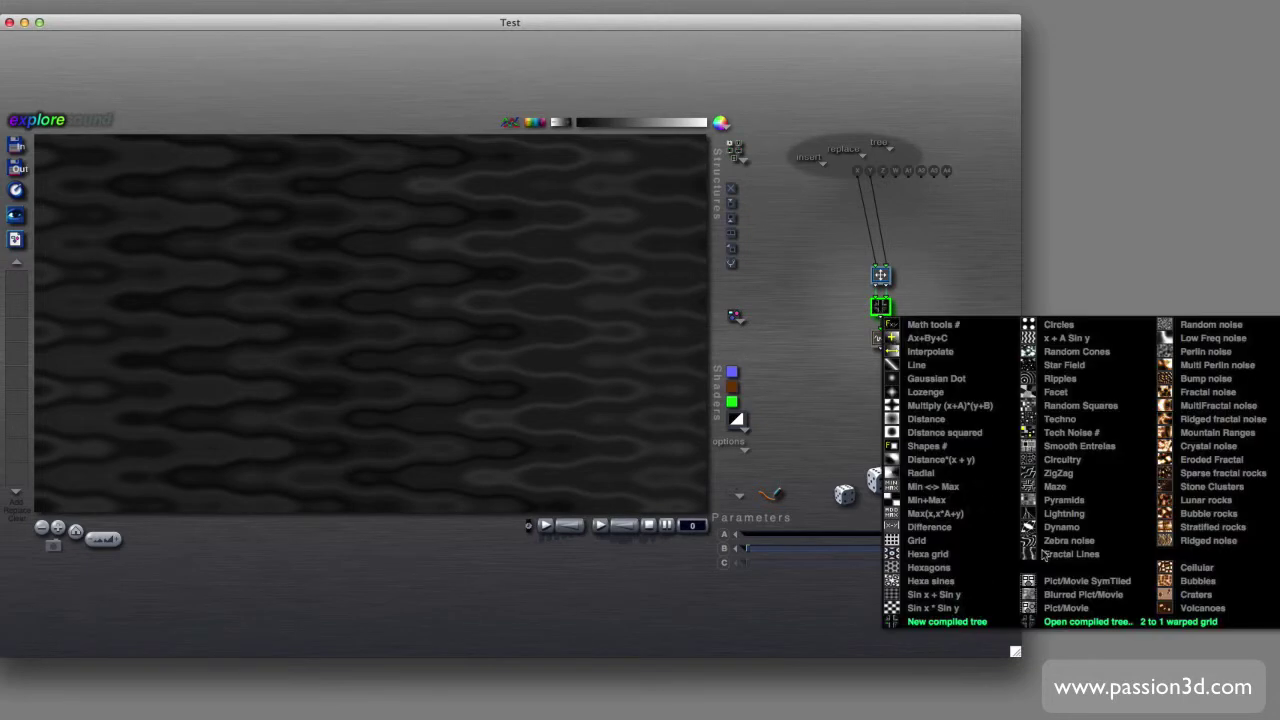
click(1081, 622)
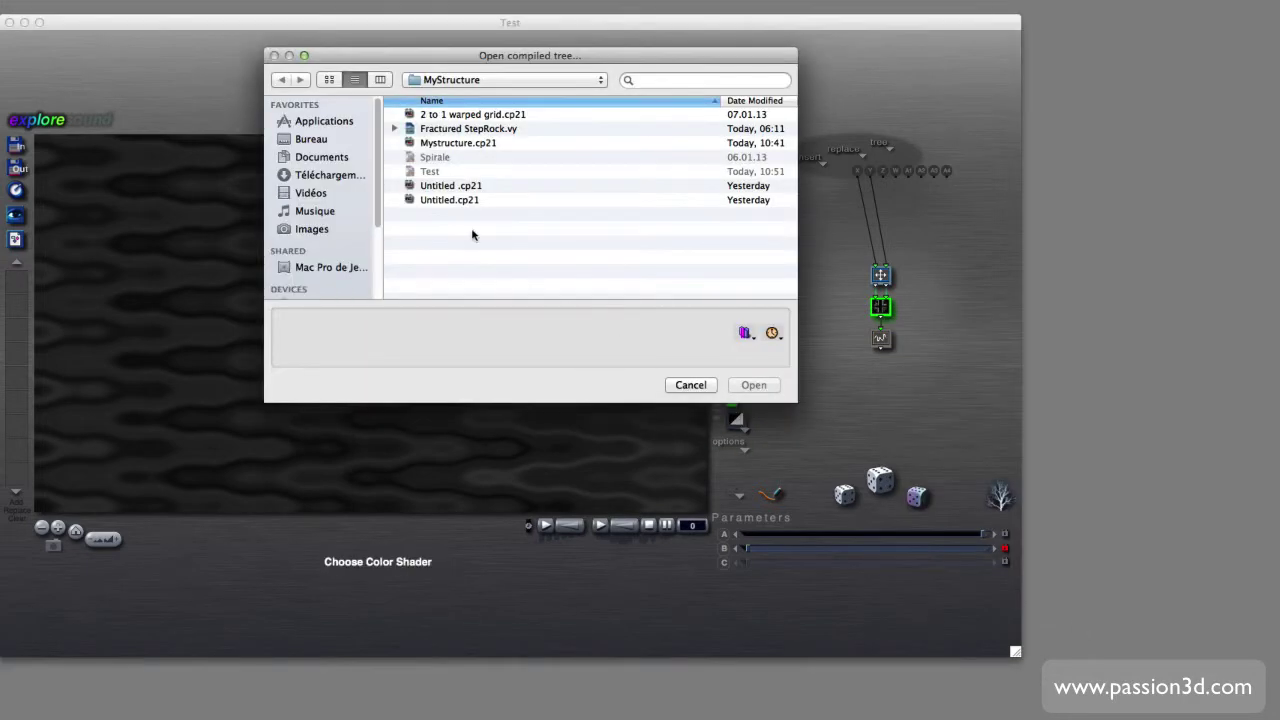
click(452, 202)
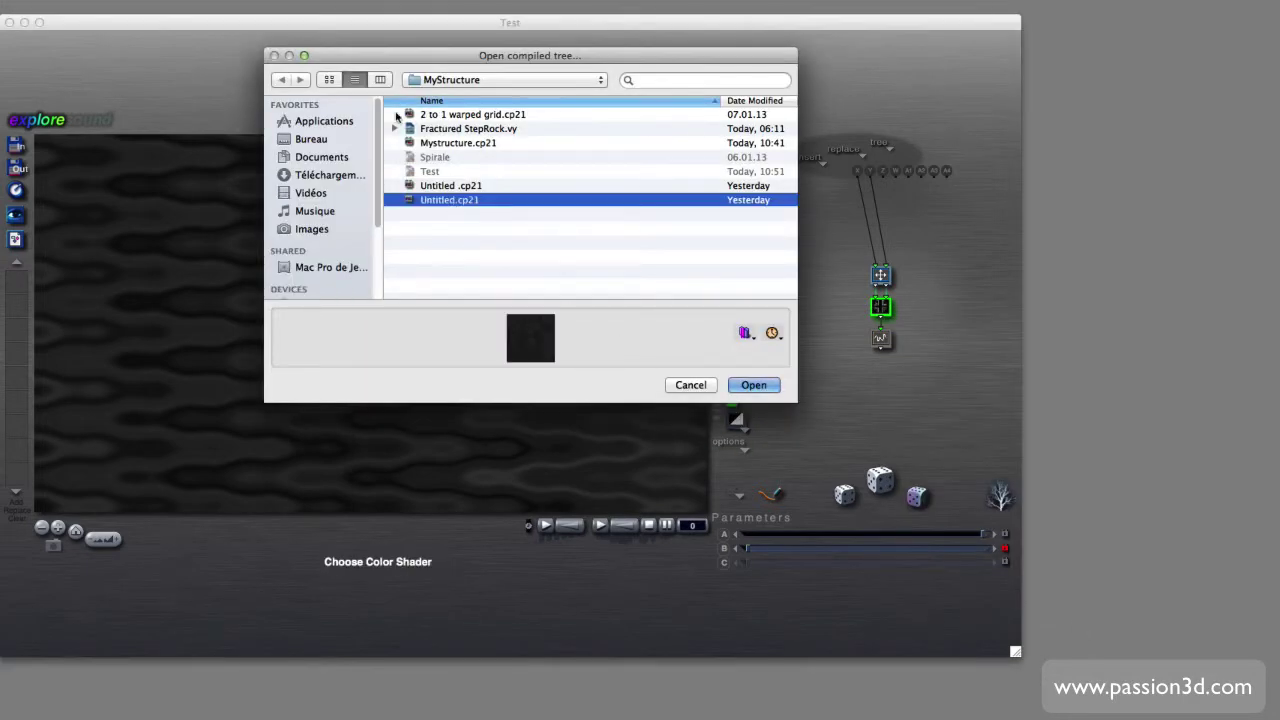
click(755, 387)
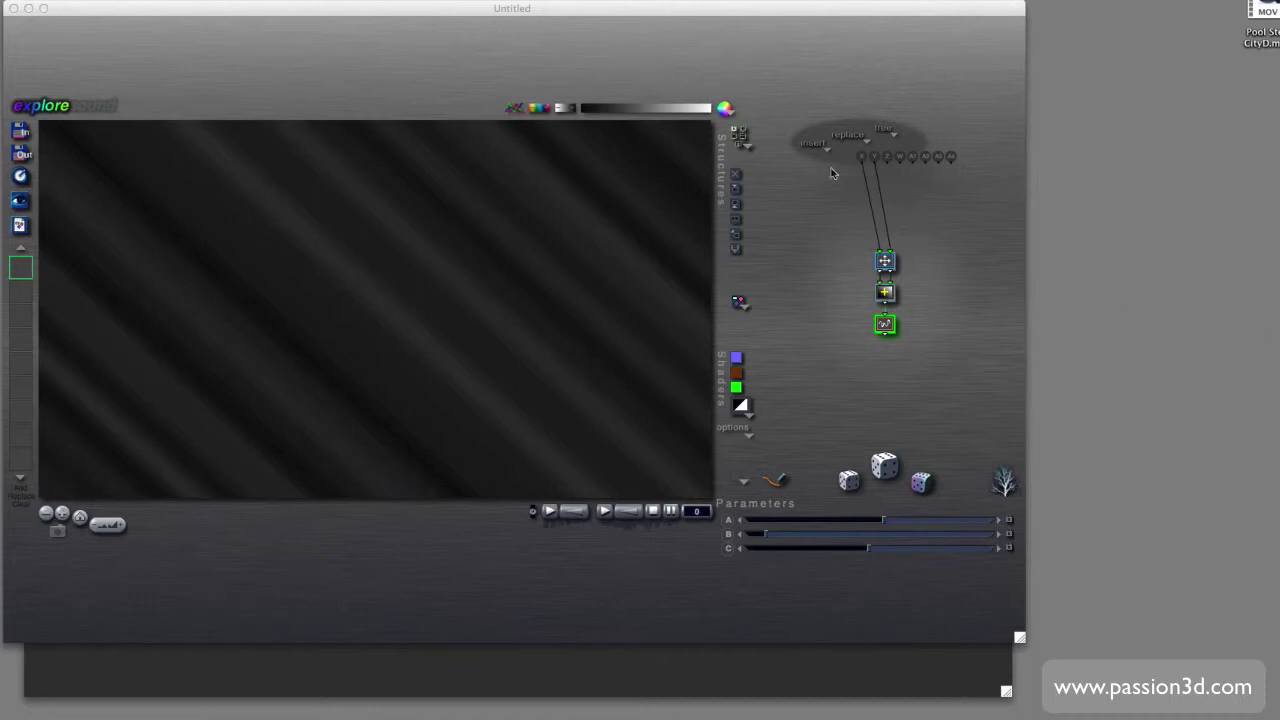
- Choose a basic three-component structure for the new document and insert an iteration into it
click(739, 136)
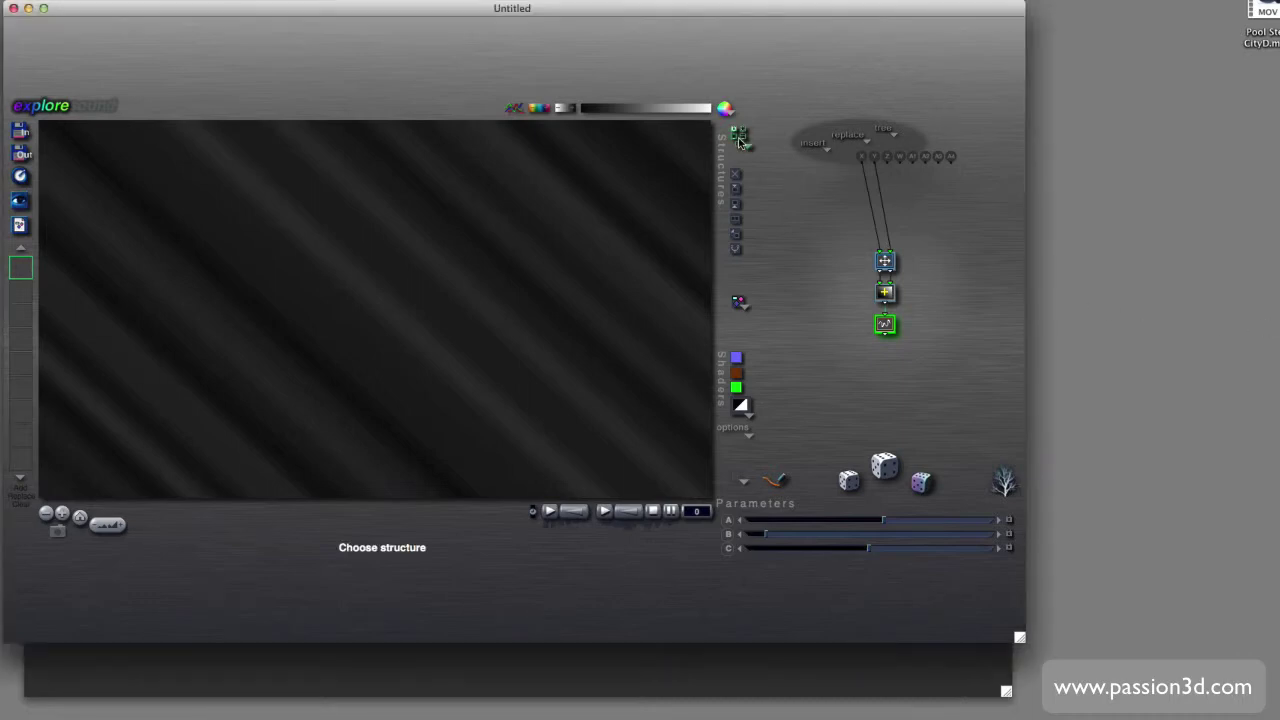
click(739, 136)
click(800, 157)
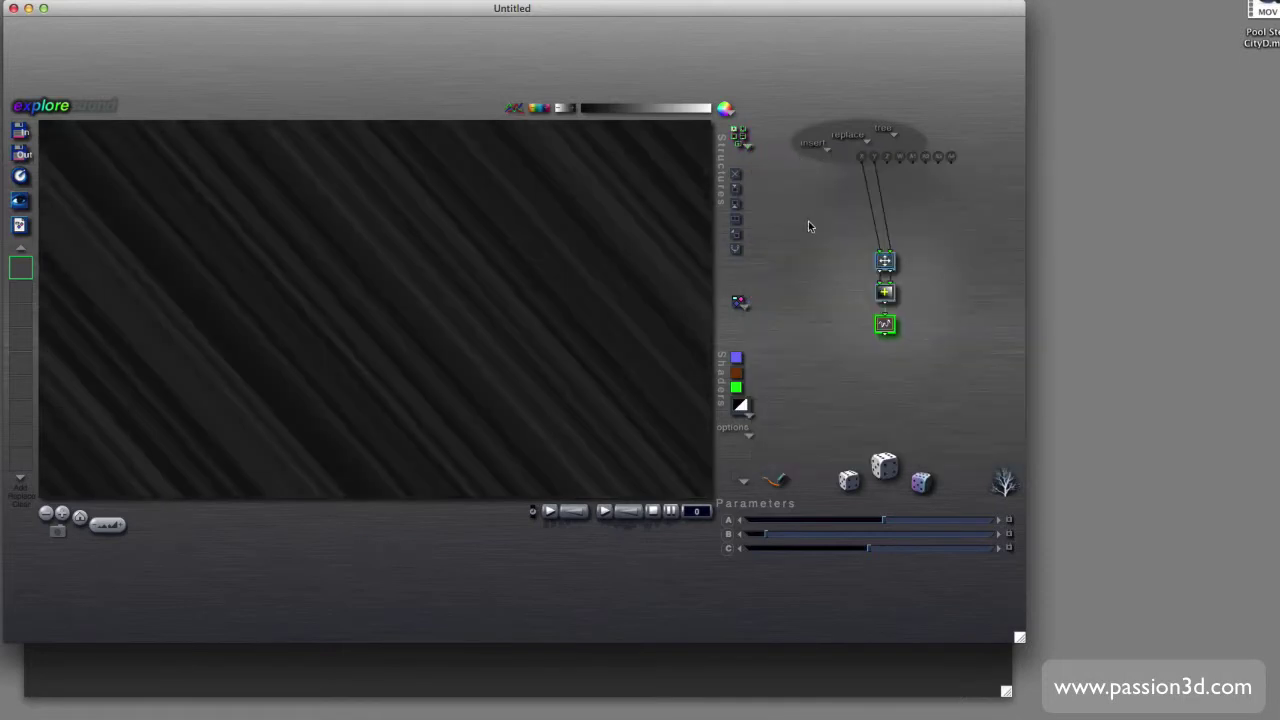
click(810, 152)
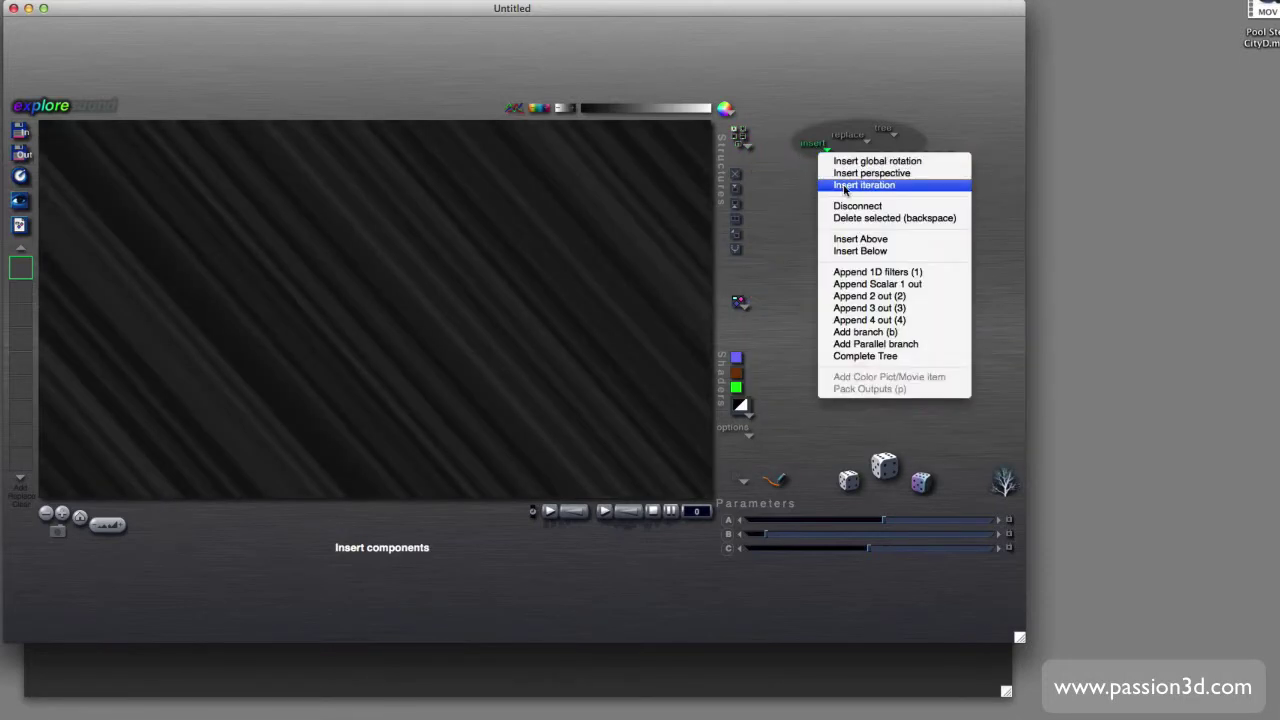
click(845, 186)
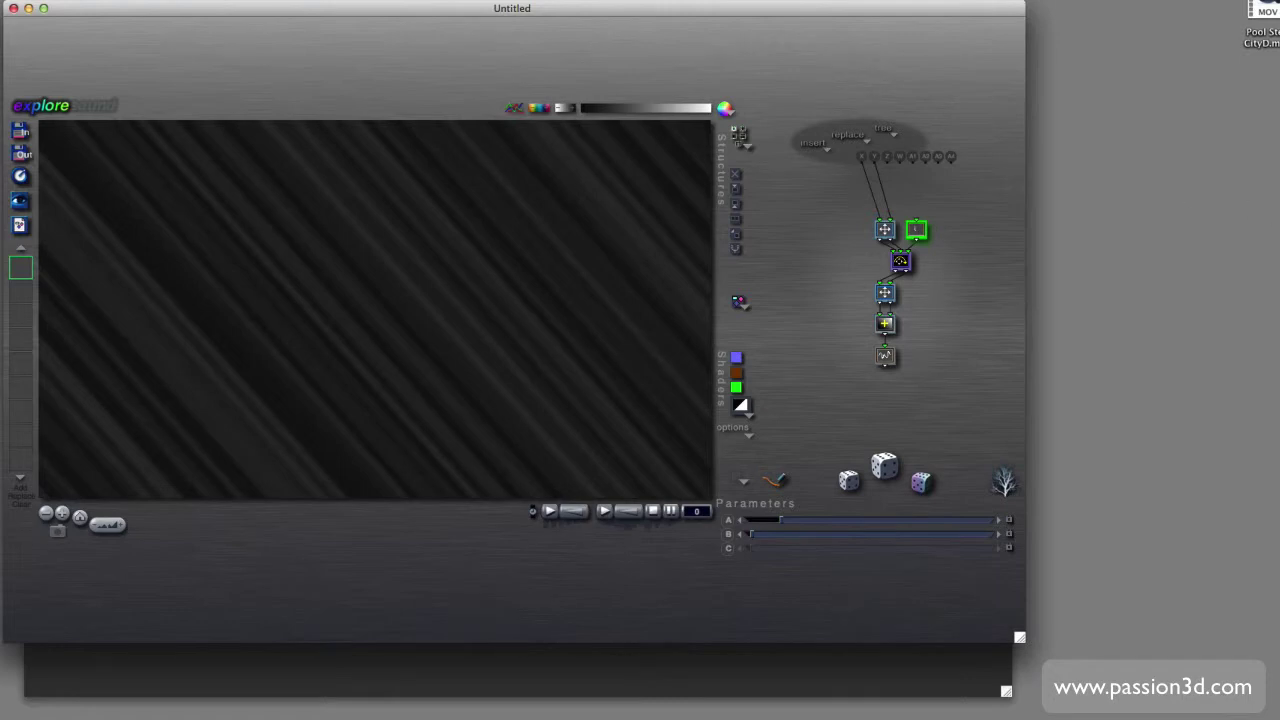
- Delete the component directly below the iteration component so the iteration feeds Ax+By+C
click(1205, 276)
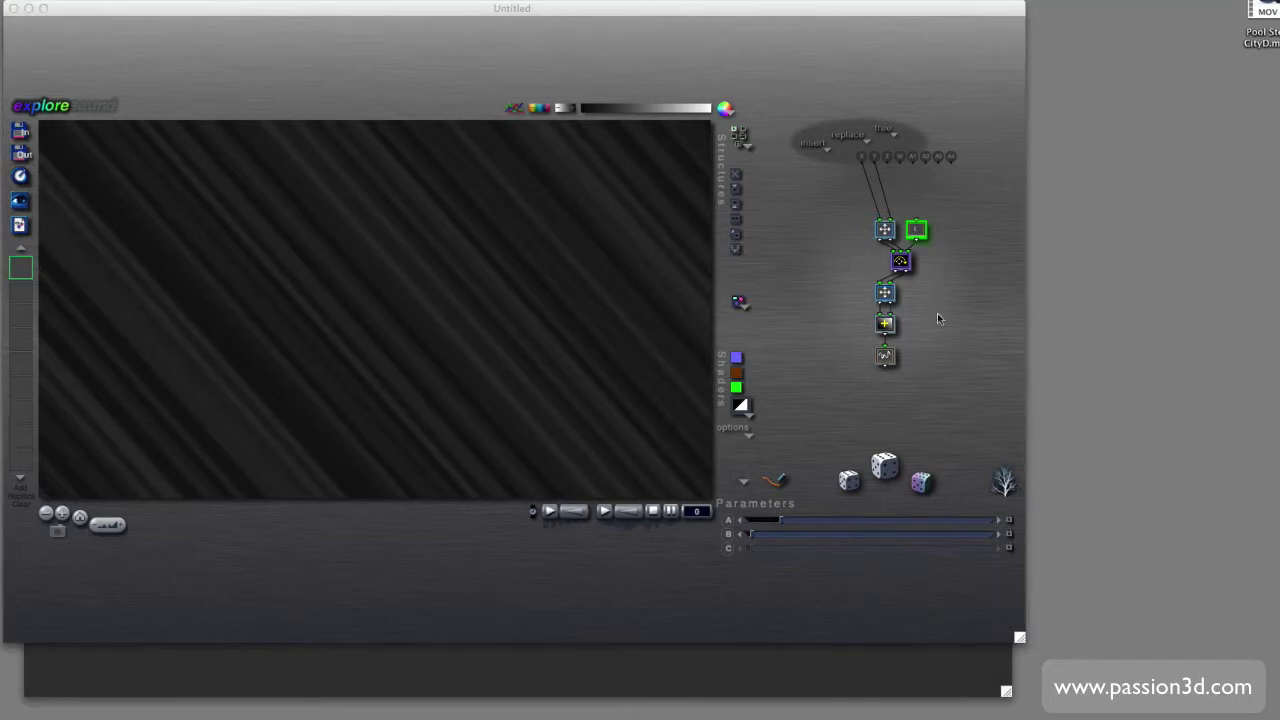
click(887, 296)
click(887, 296)
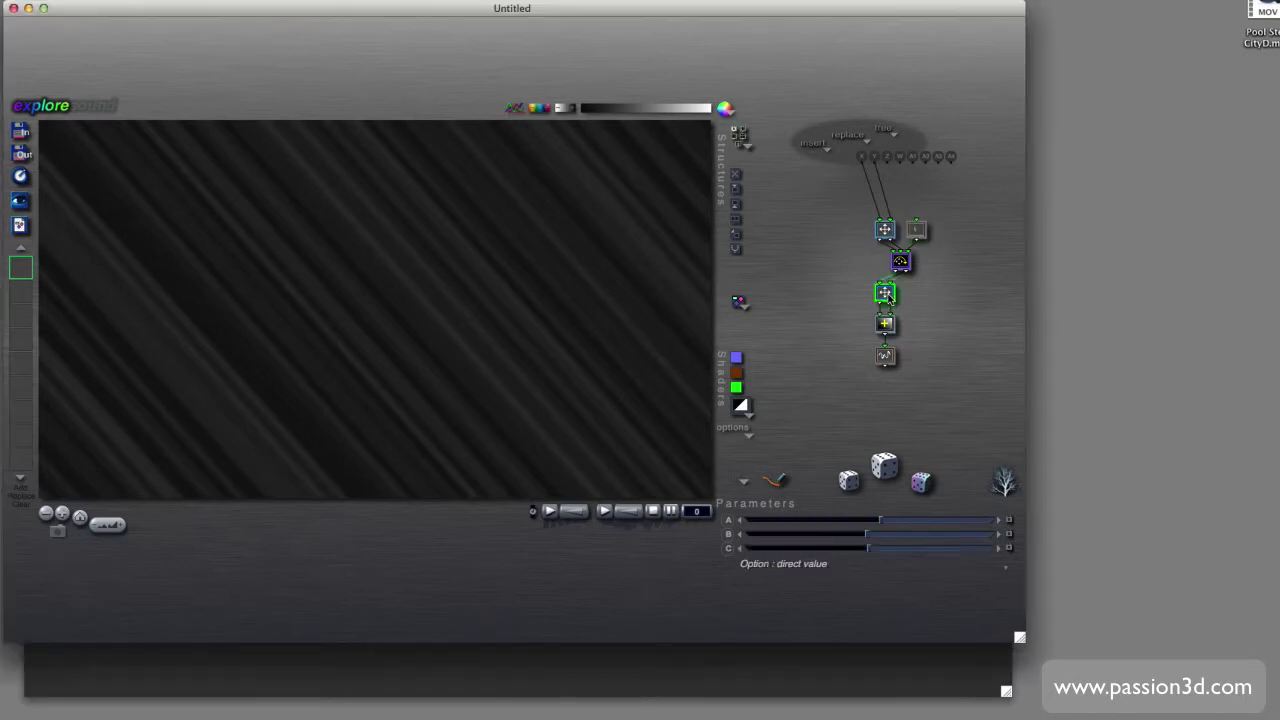
click(737, 176)
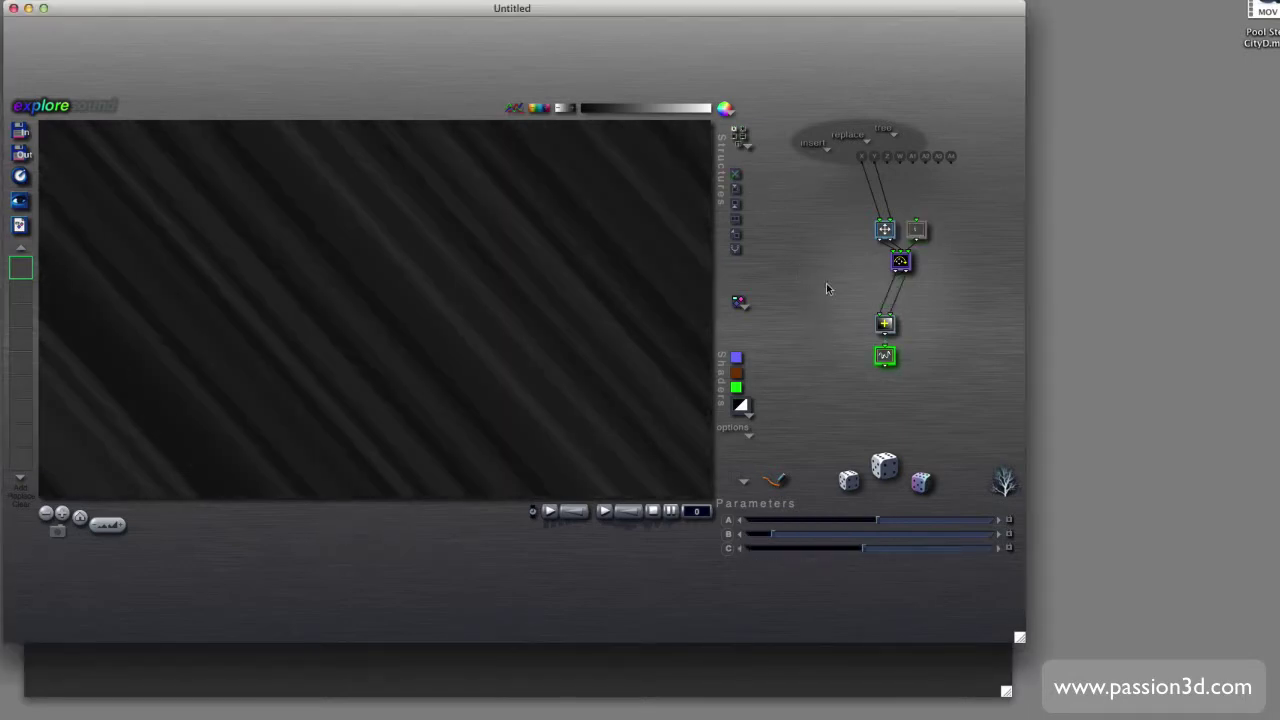
- Change the component fed by the iteration to the z Rotate function
click(901, 262)
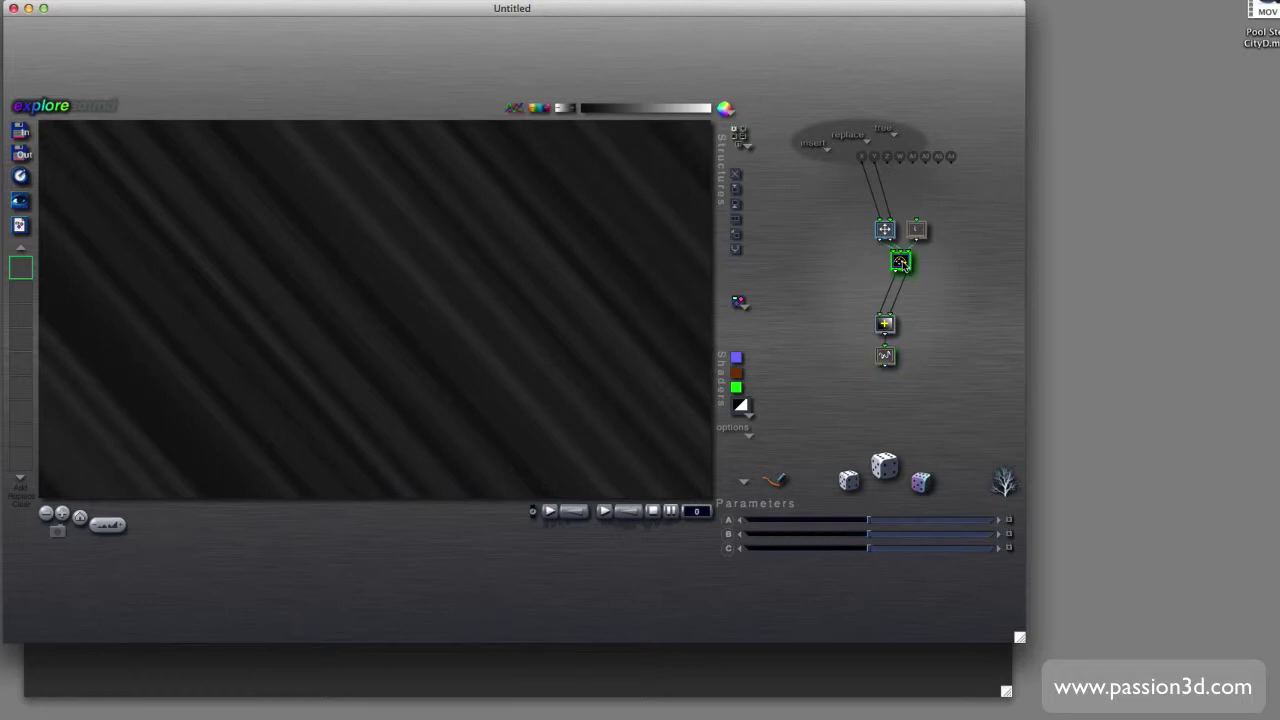
click(901, 262)
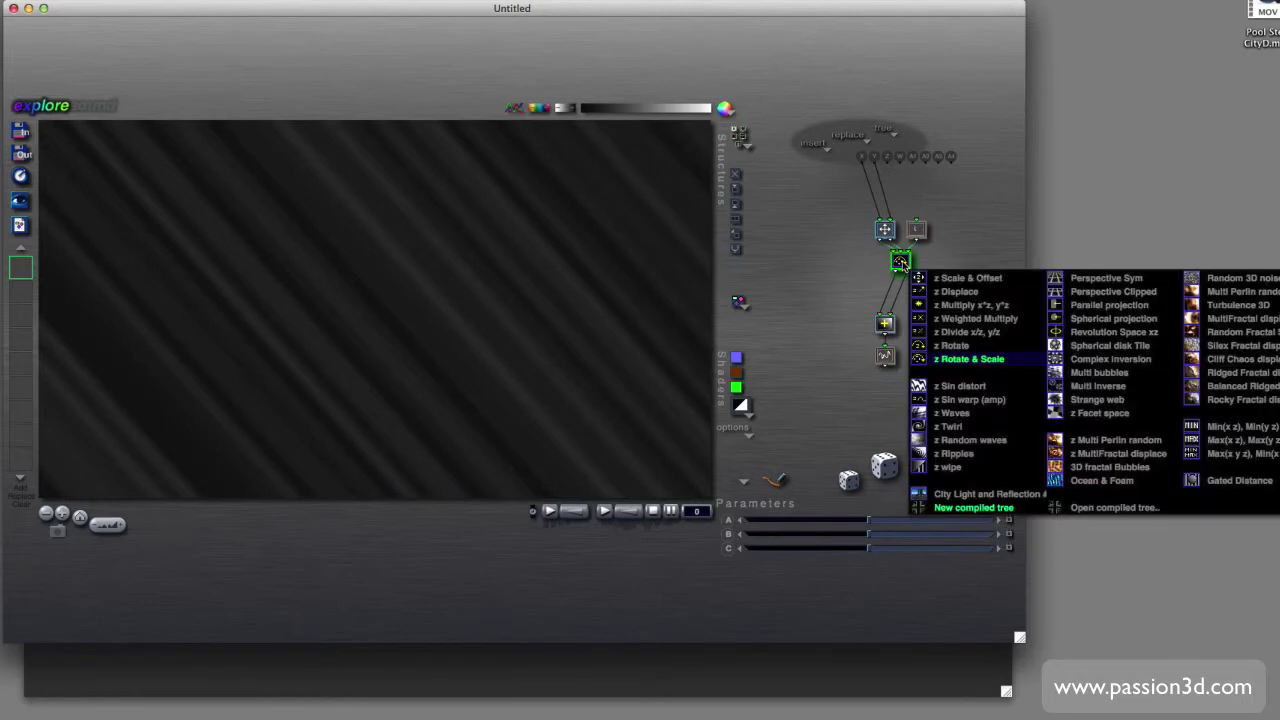
click(949, 352)
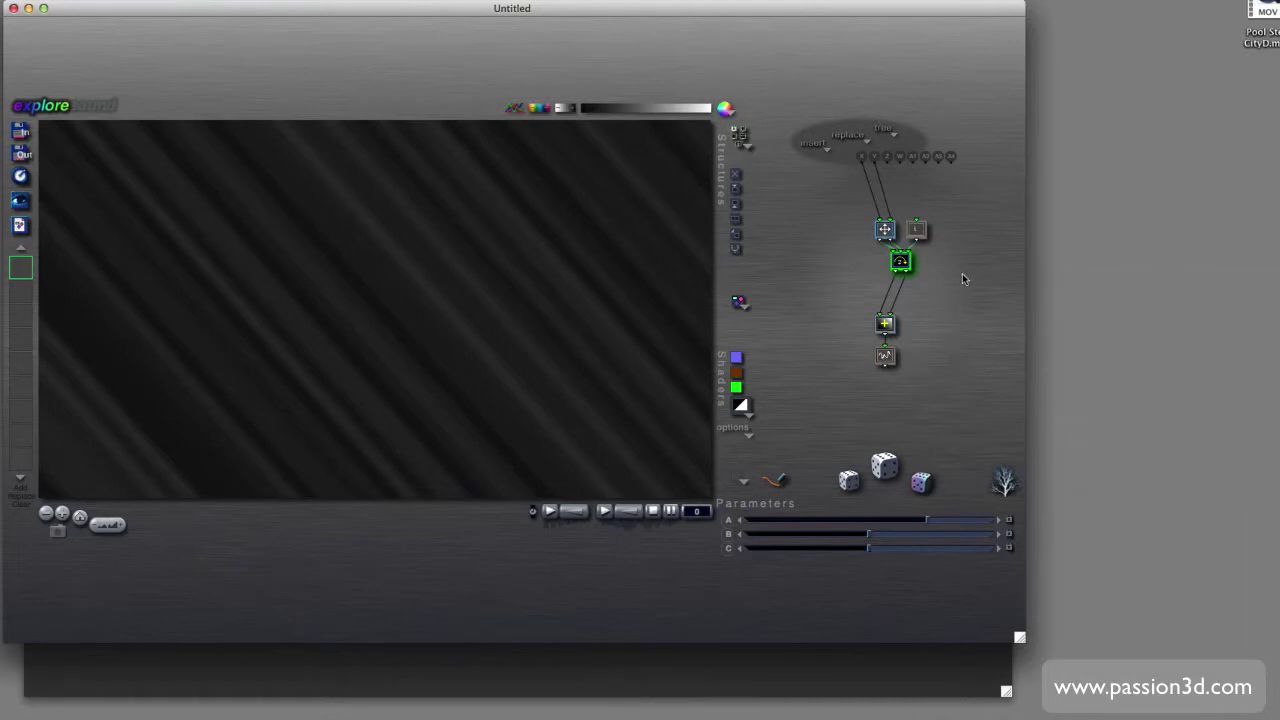
click(914, 231)
click(915, 232)
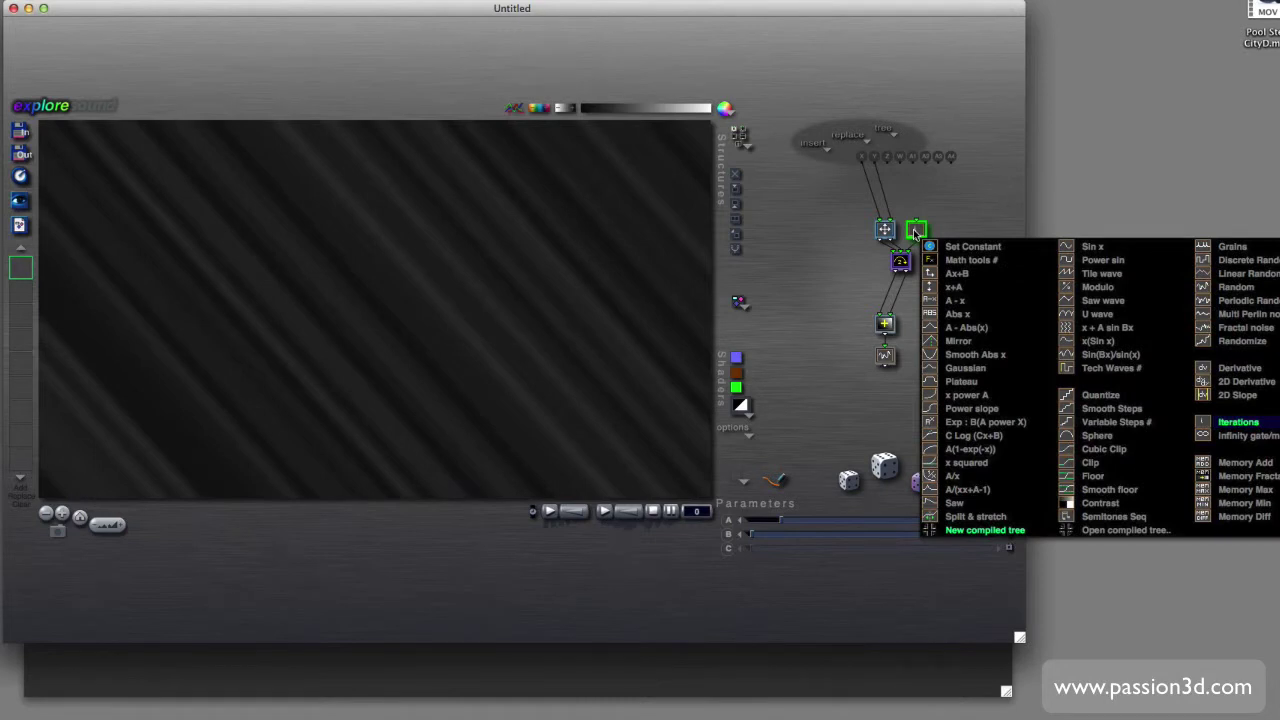
click(915, 232)
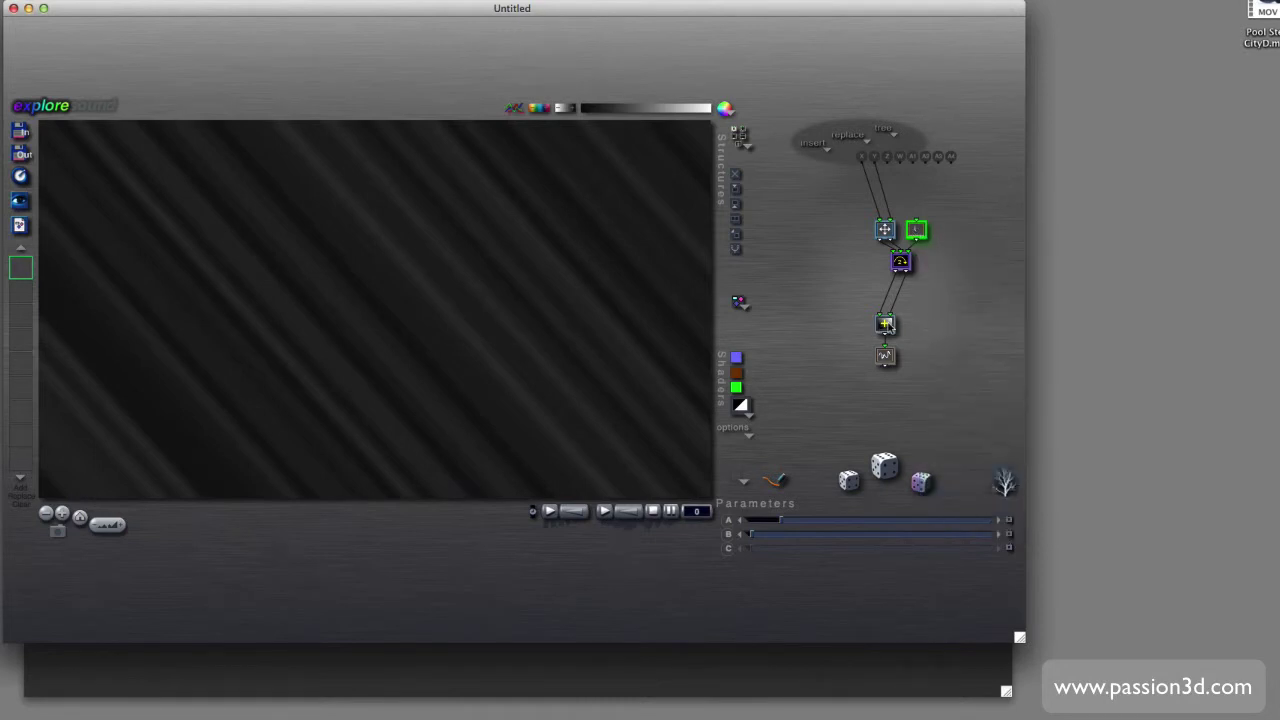
- Replace the Ax+By+C component with the Line function
click(886, 325)
click(886, 325)
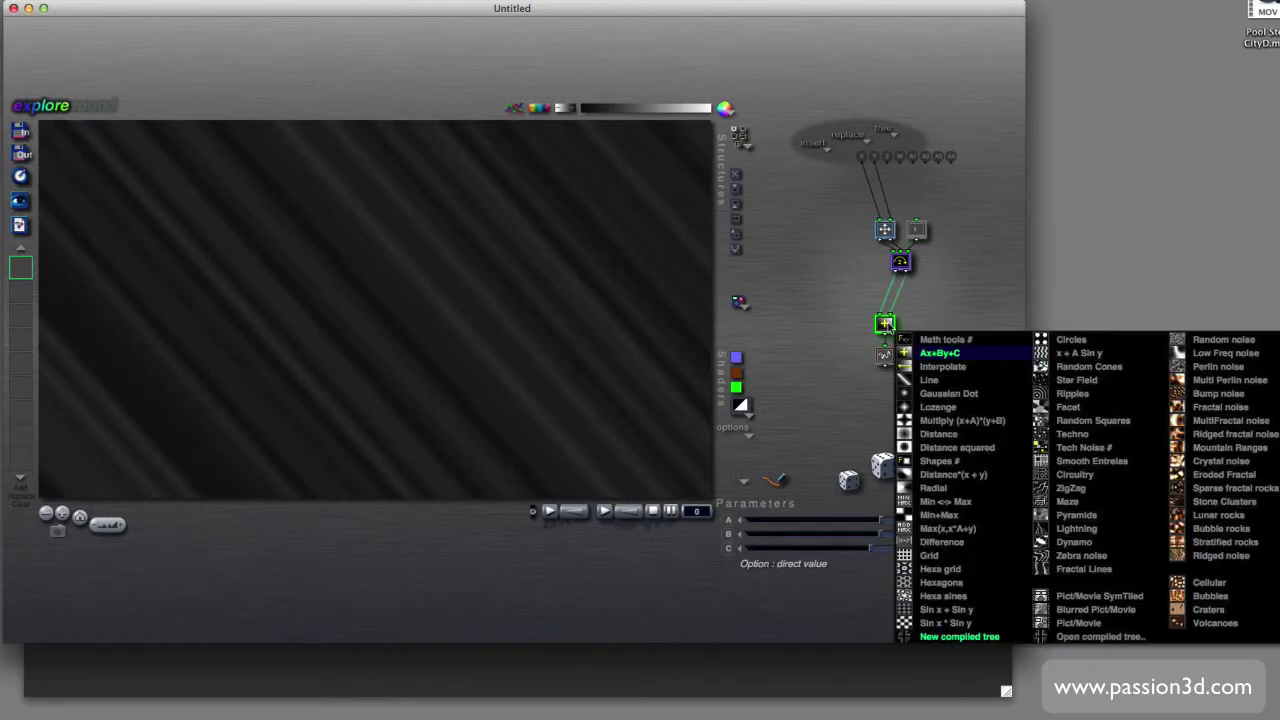
click(927, 381)
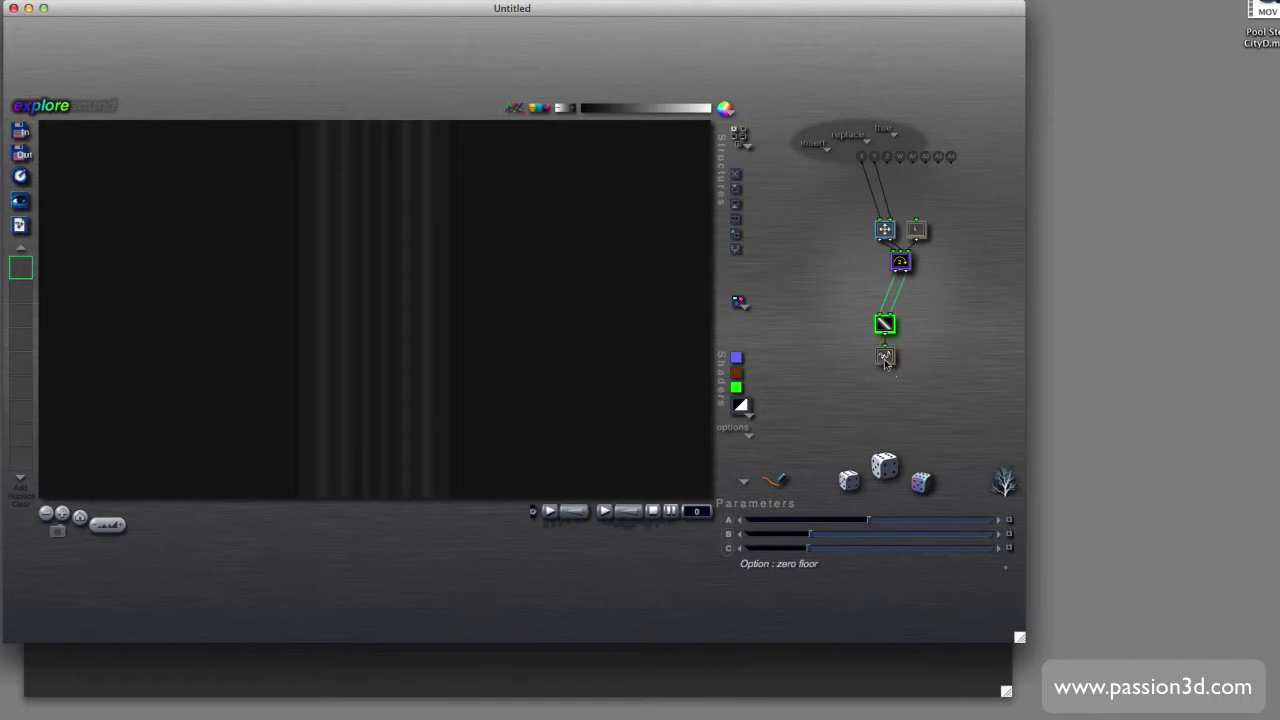
- Replace the Random component at the end of the tree with Memory Add
click(884, 358)
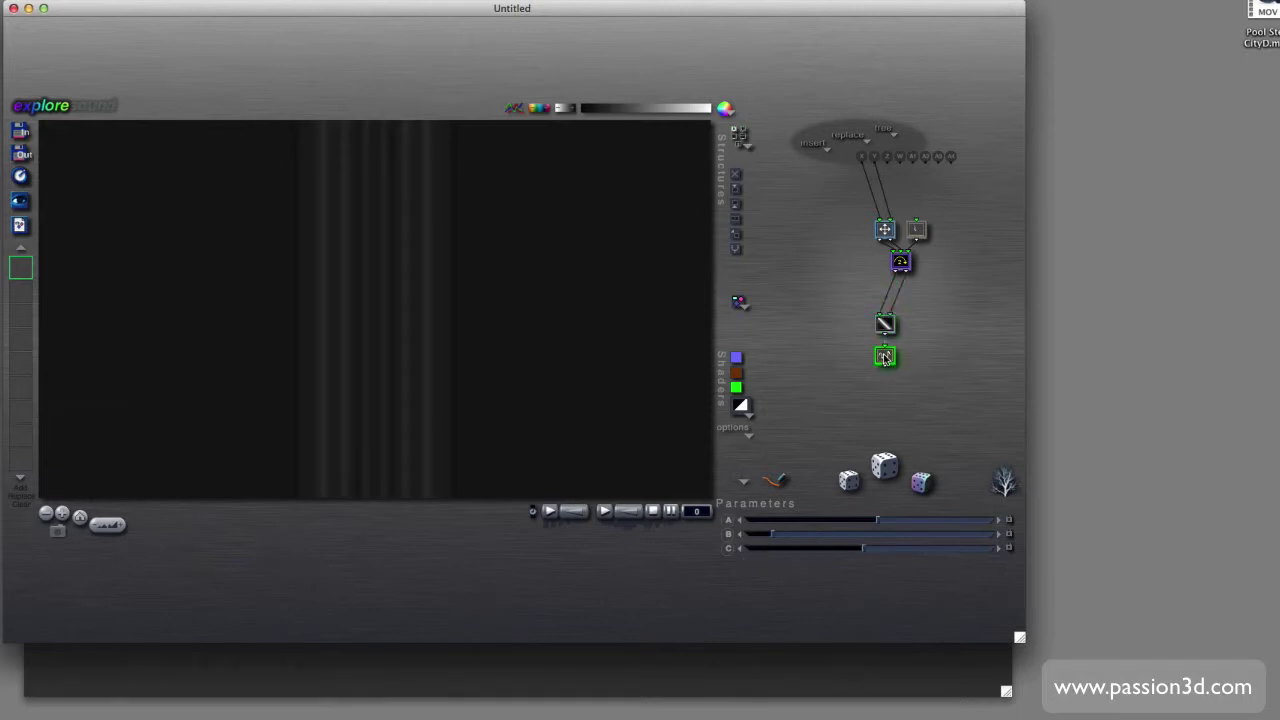
click(884, 358)
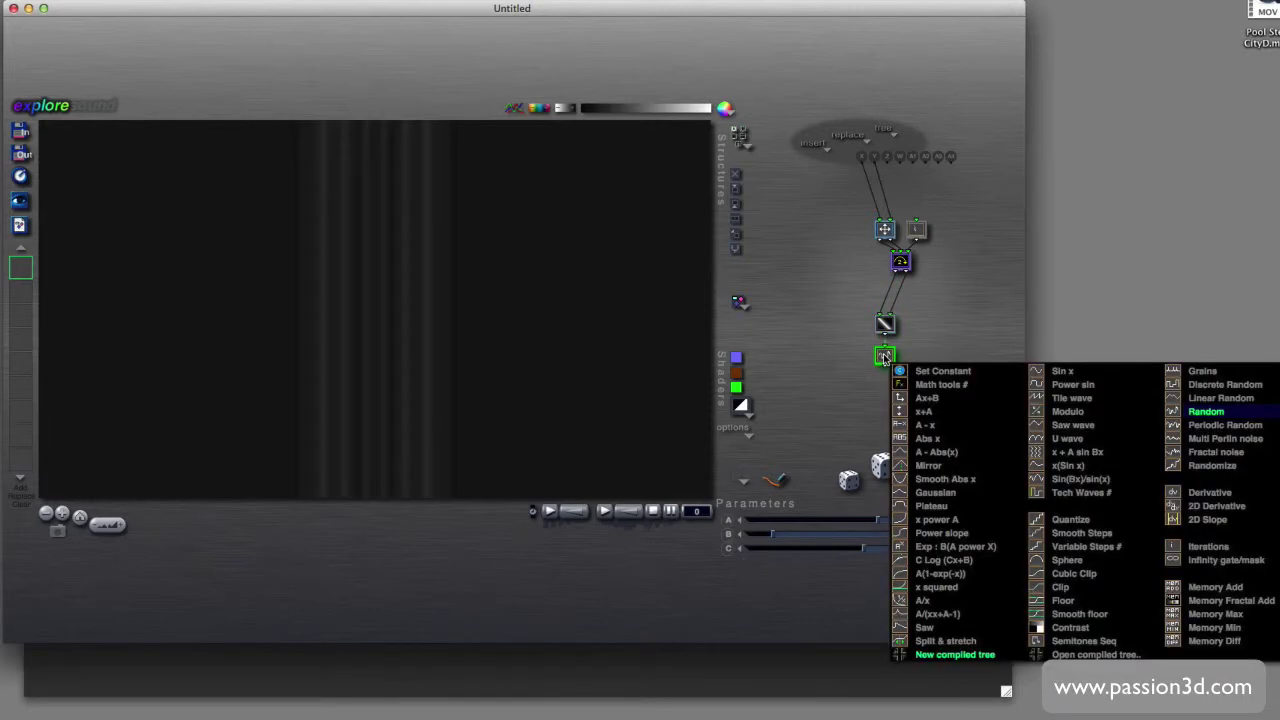
click(1198, 590)
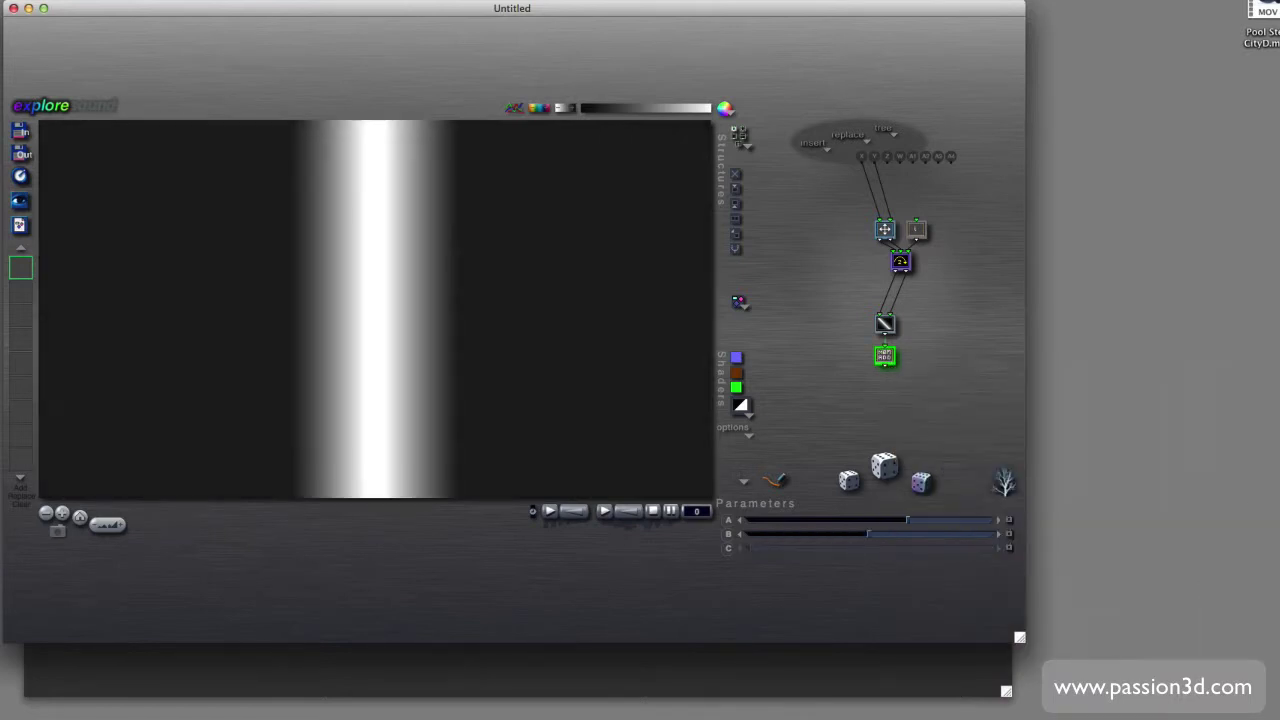
click(1097, 244)
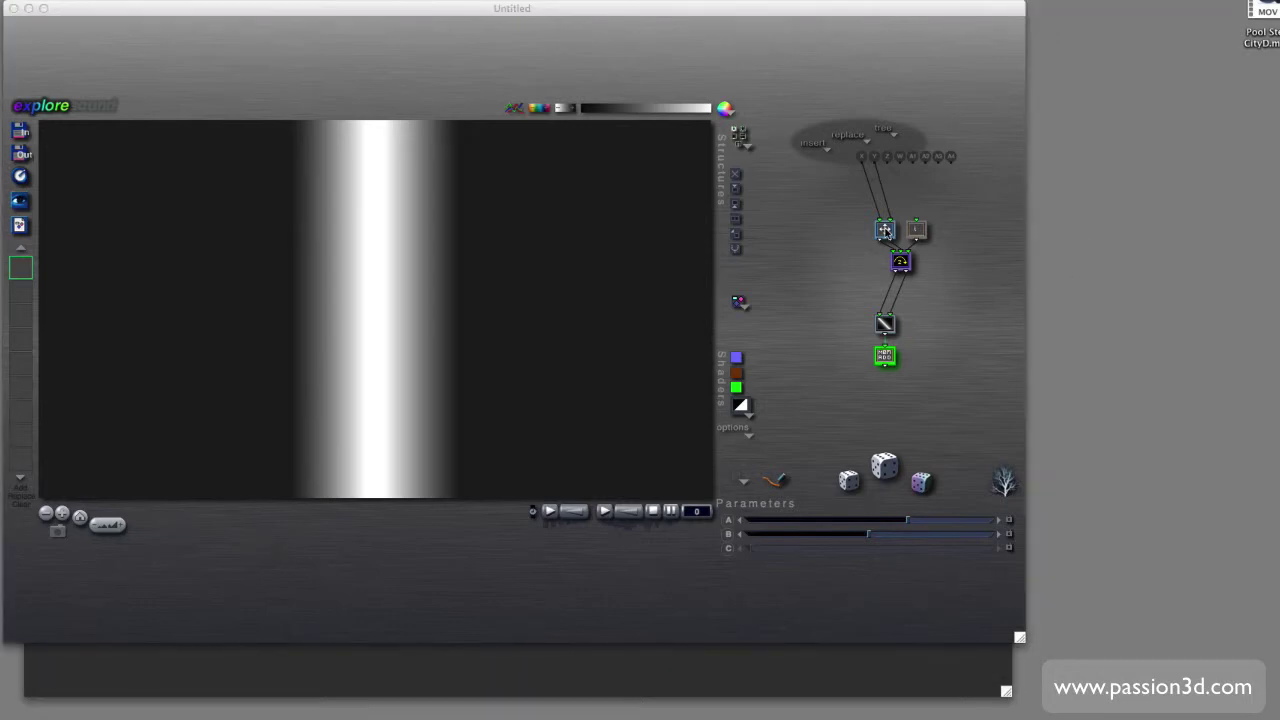
- Increase the scale of the Scale & Offset component to narrow the white line
click(885, 231)
click(885, 231)
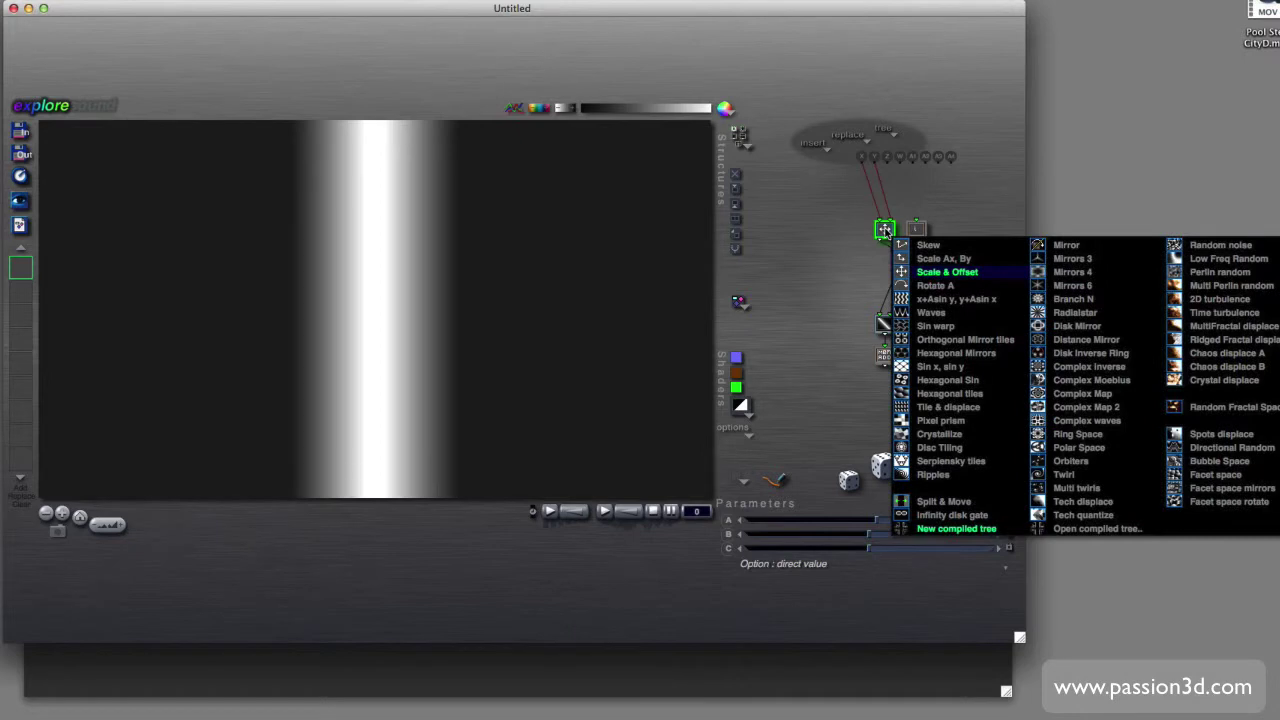
click(885, 231)
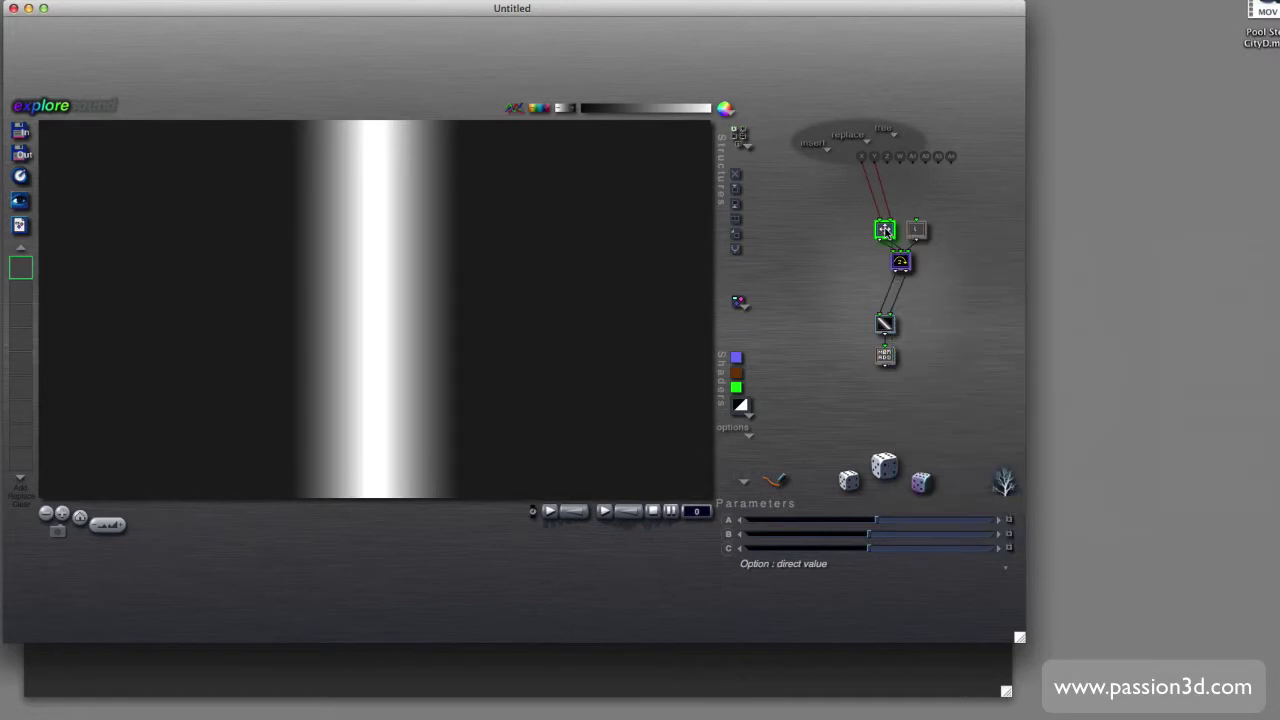
mouse_move(876, 526)
drag(876, 524, 910, 518)
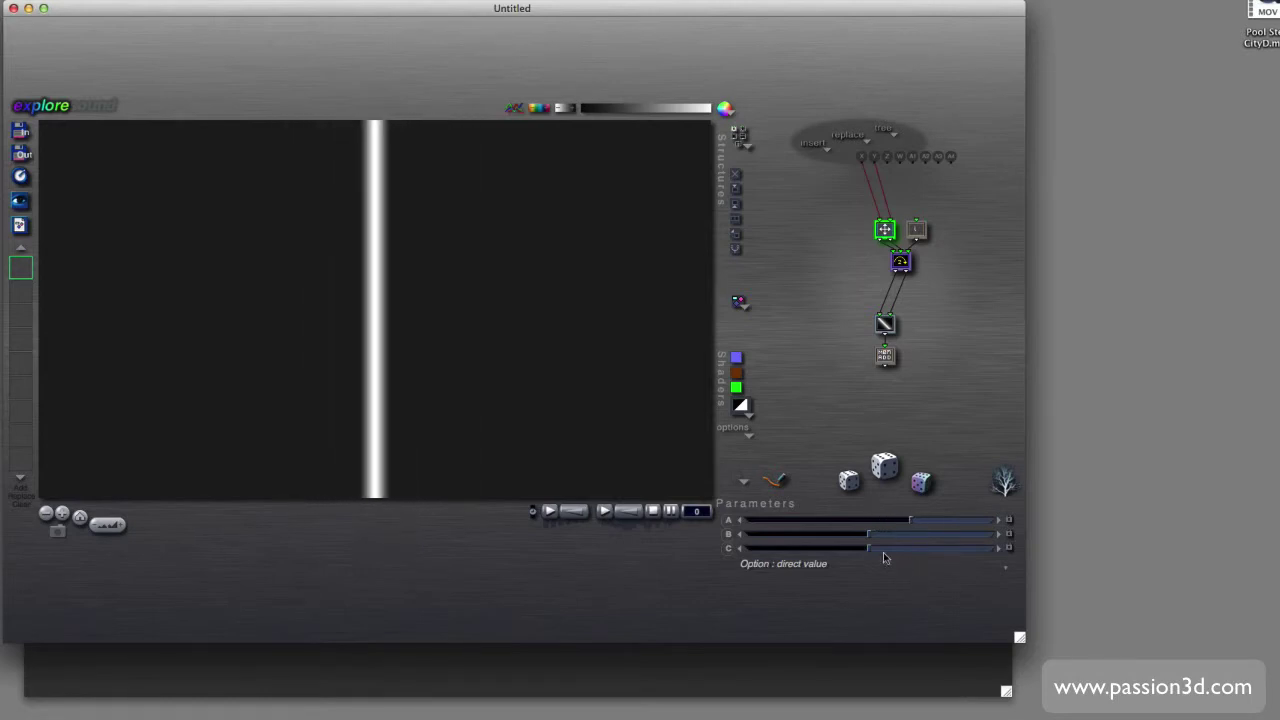
- Set the Multiplier/Value of the Iterations component to 5
click(917, 234)
click(917, 234)
click(917, 234)
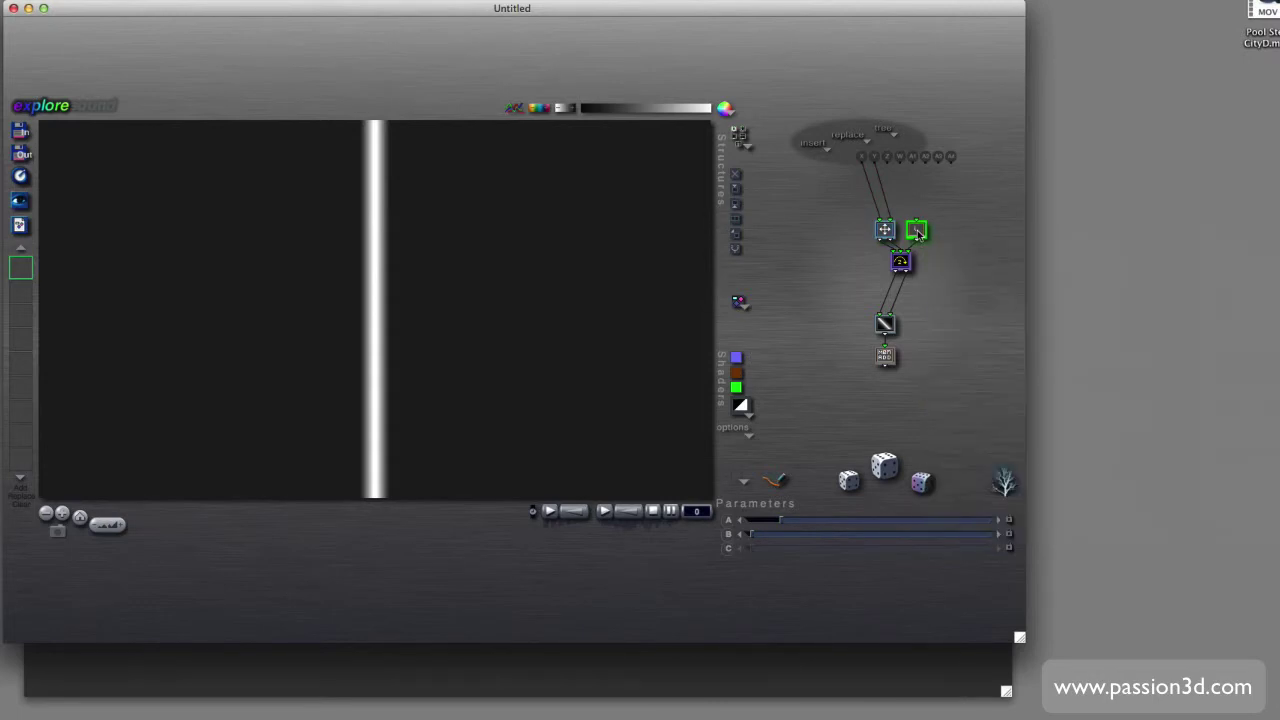
click(729, 537)
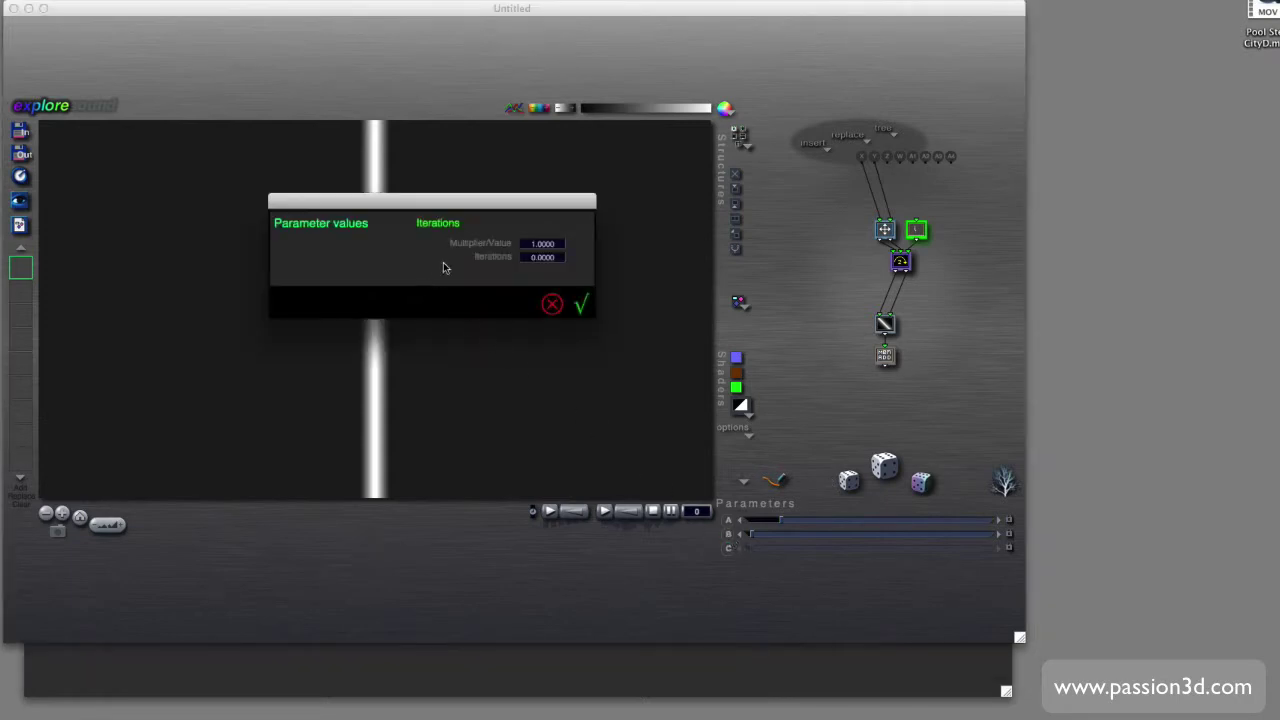
click(545, 244)
key(BackSpace)
text(4)
text(5)
click(582, 304)
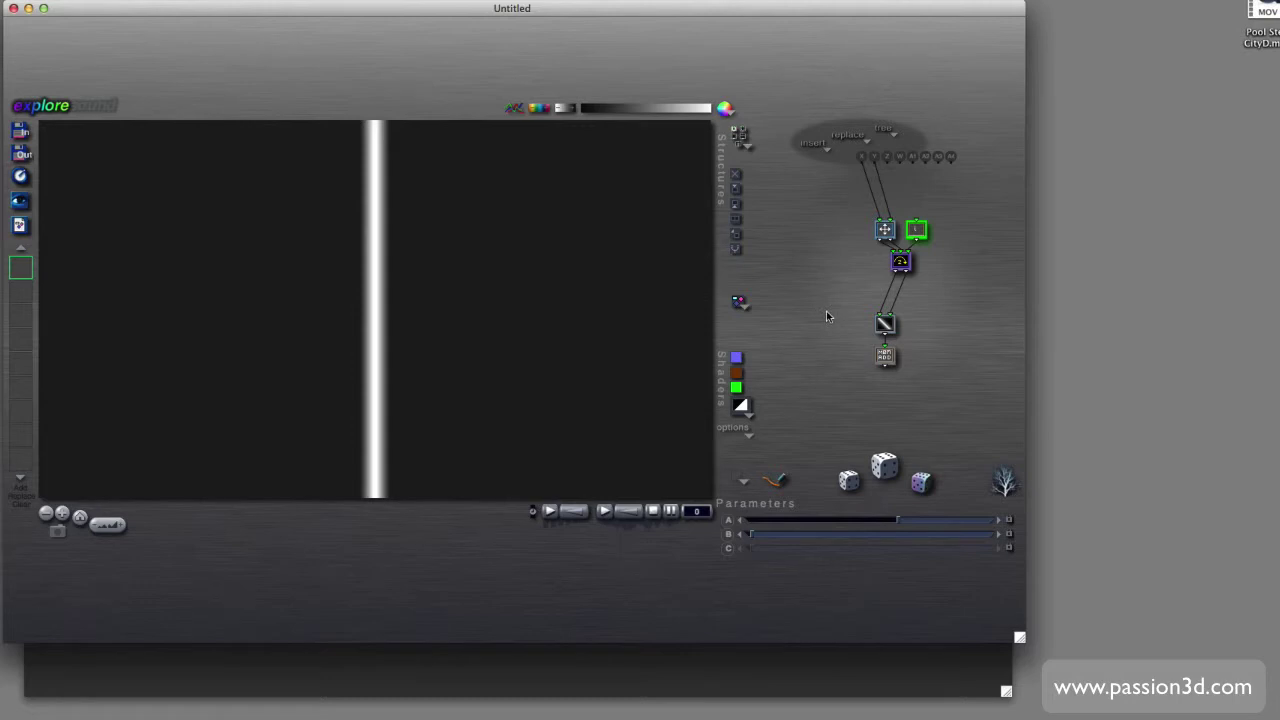
- Set the Rotation of the z Rotate component to 0 and store the image as the first keyframe
click(900, 261)
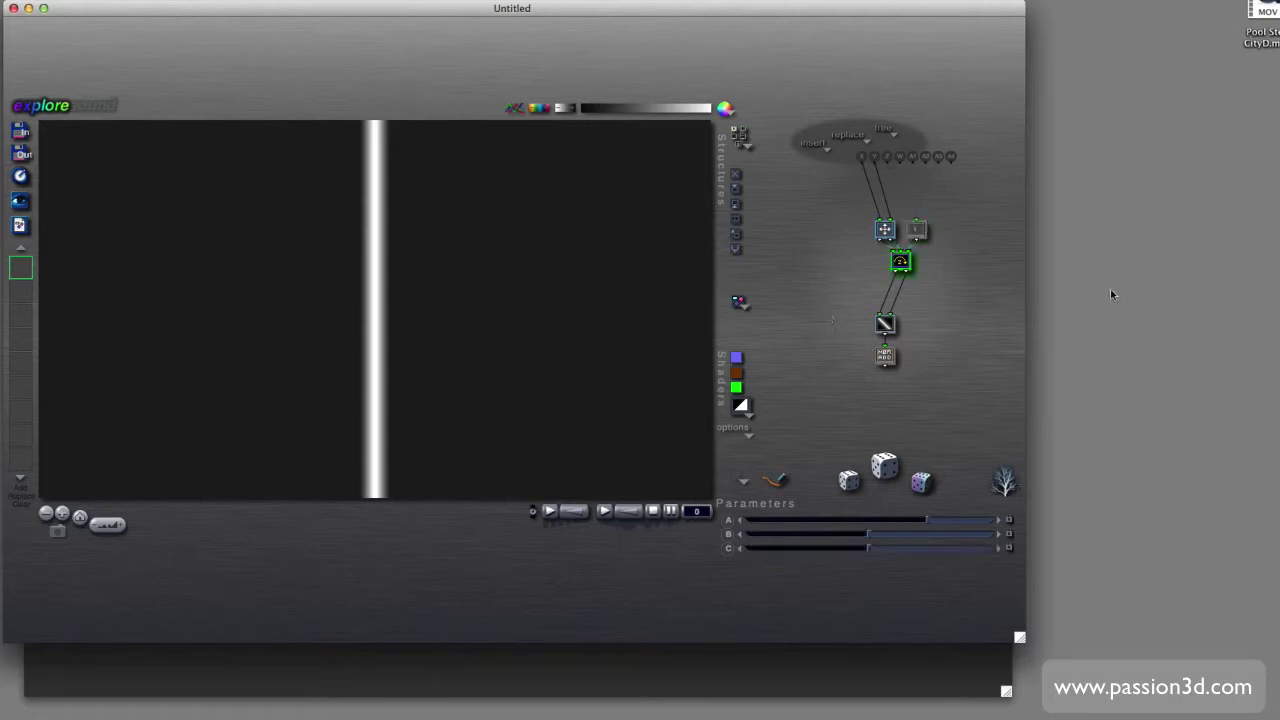
click(899, 262)
click(898, 262)
click(729, 527)
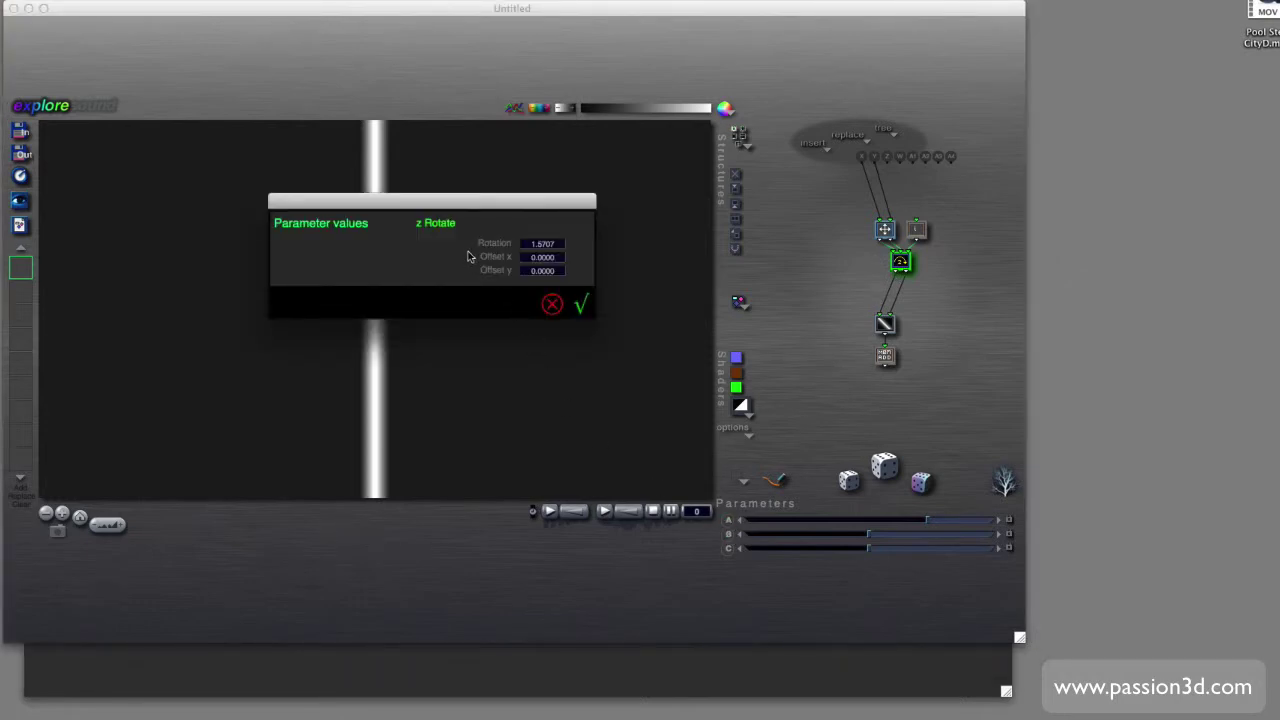
click(559, 248)
text(0)
click(581, 304)
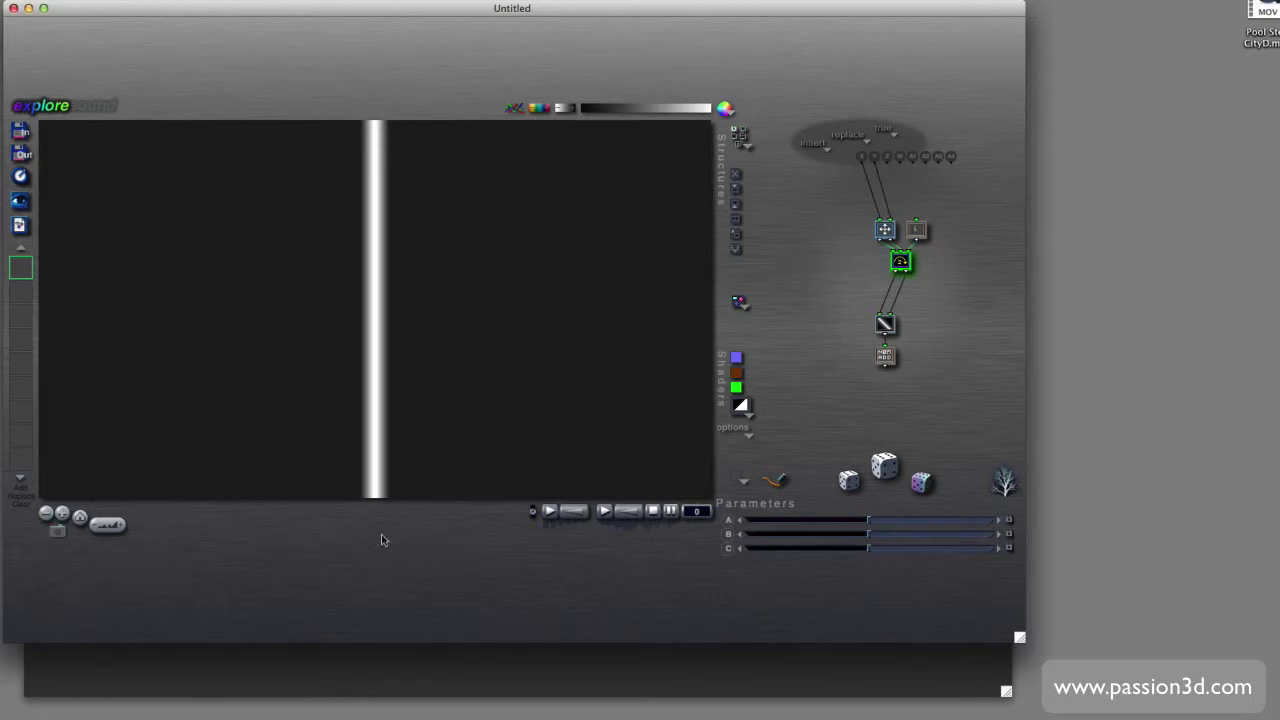
click(21, 490)
- Set the number of iterations in the Iterations component to 1
click(917, 231)
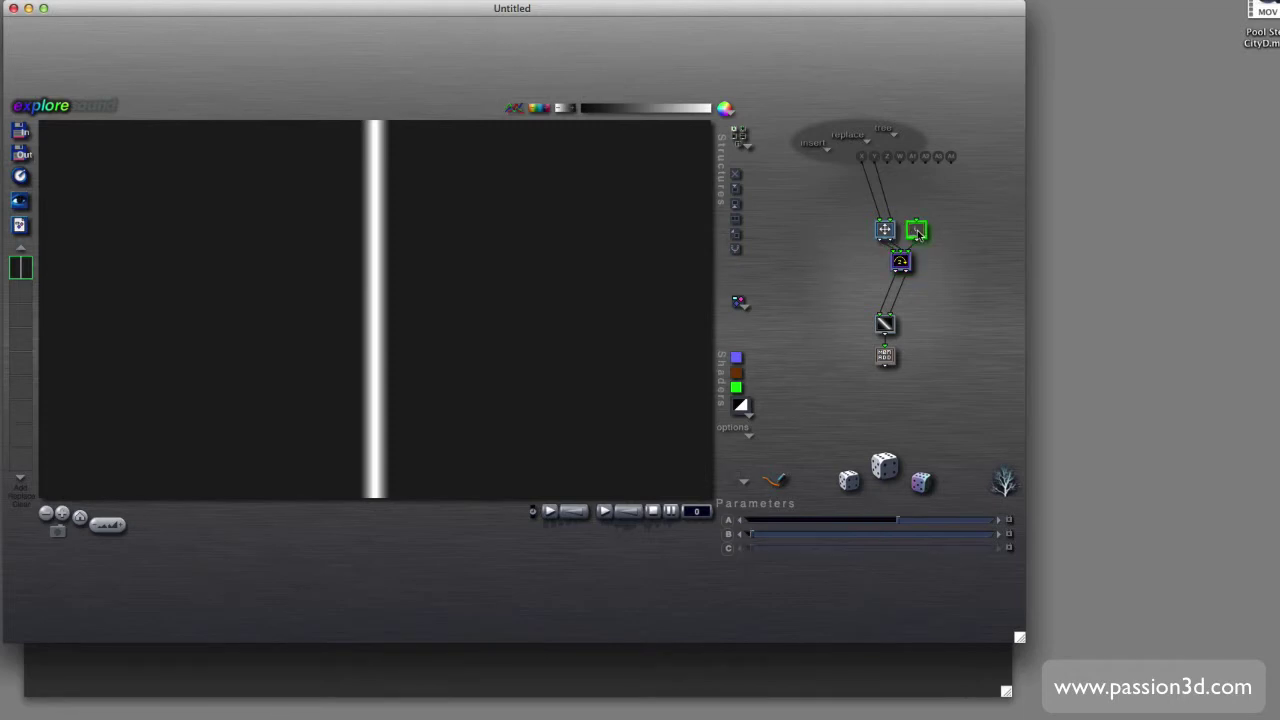
click(729, 521)
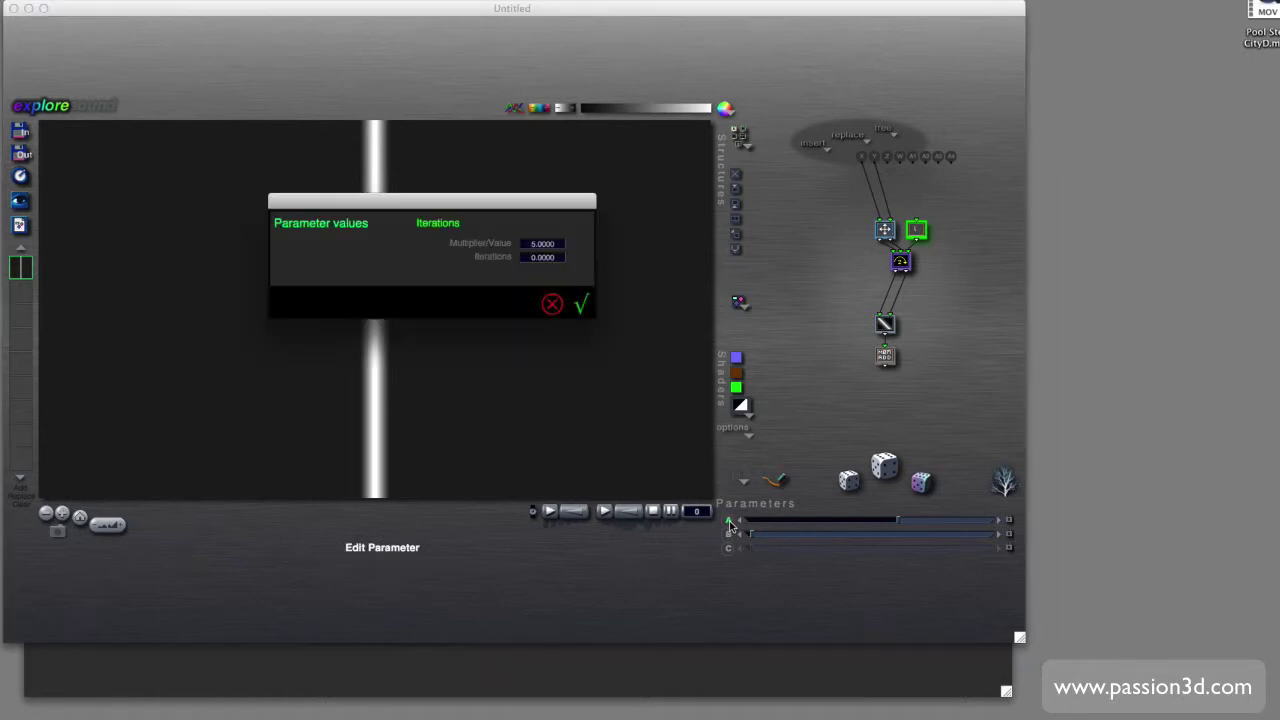
click(561, 262)
text(1)
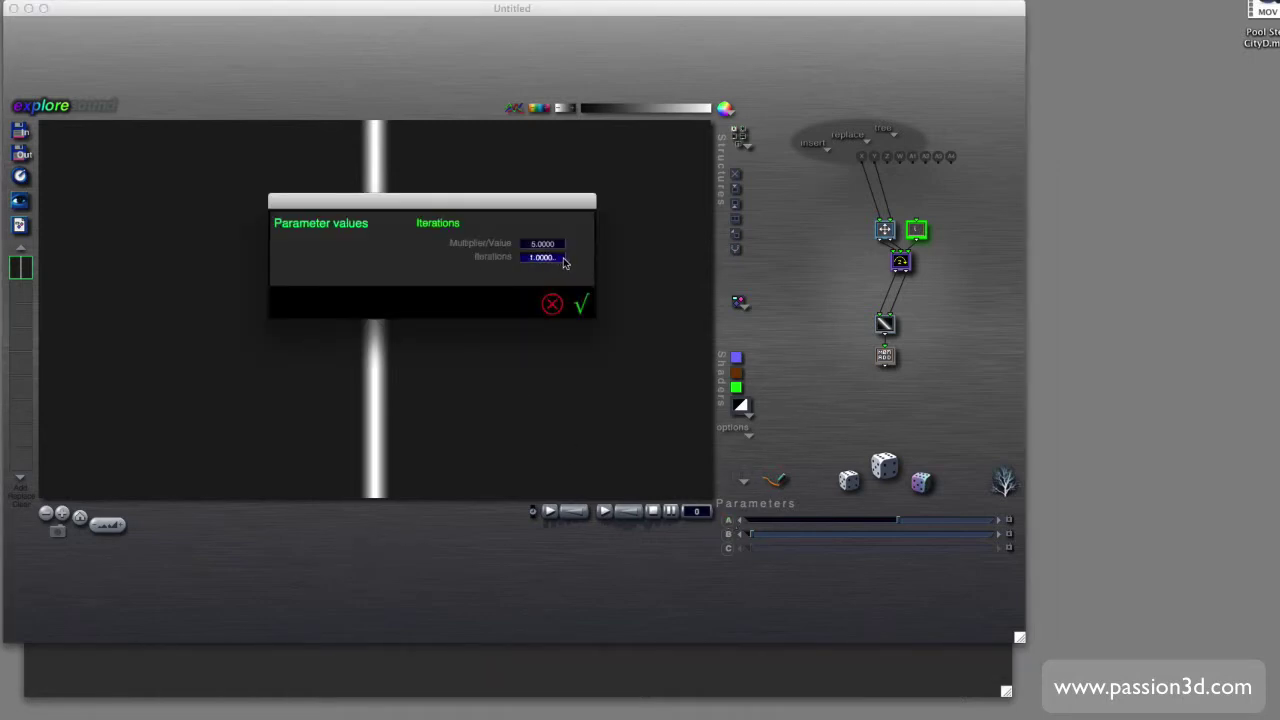
click(584, 307)
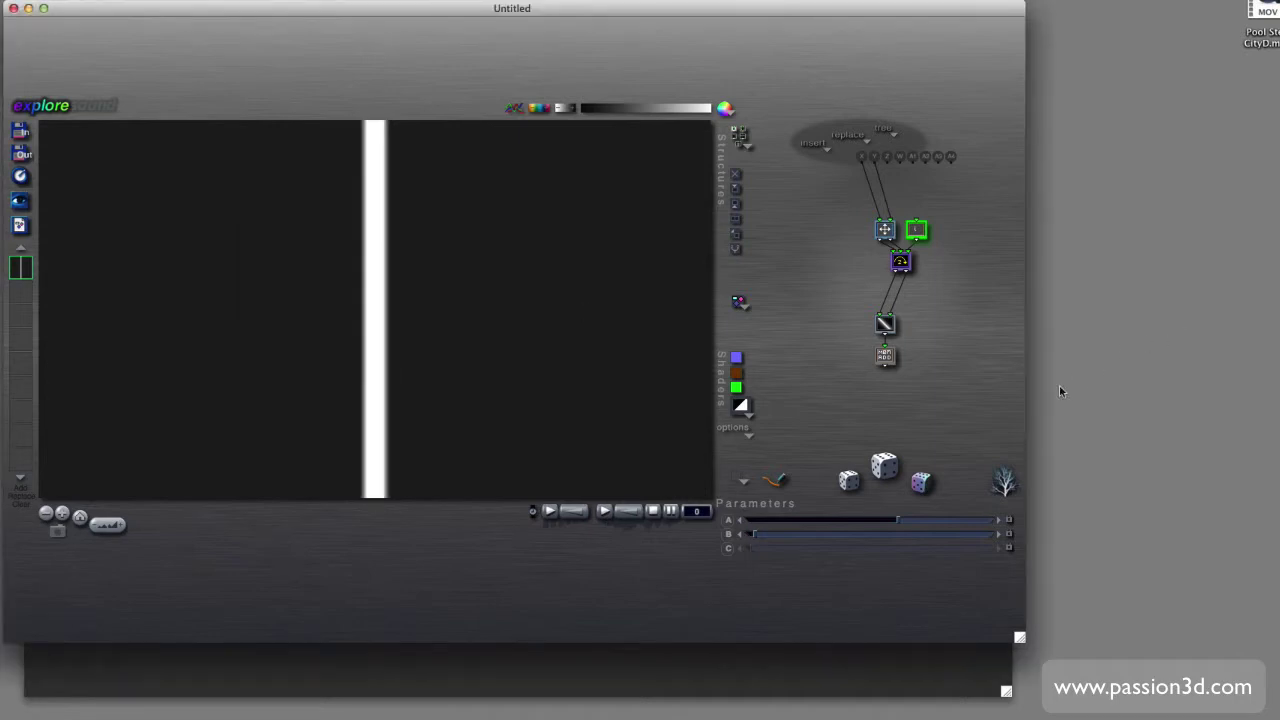
- Raise the Iterations multiplier in two stages up to 5.664, storing a keyframe at each angle of the second line
mouse_move(906, 523)
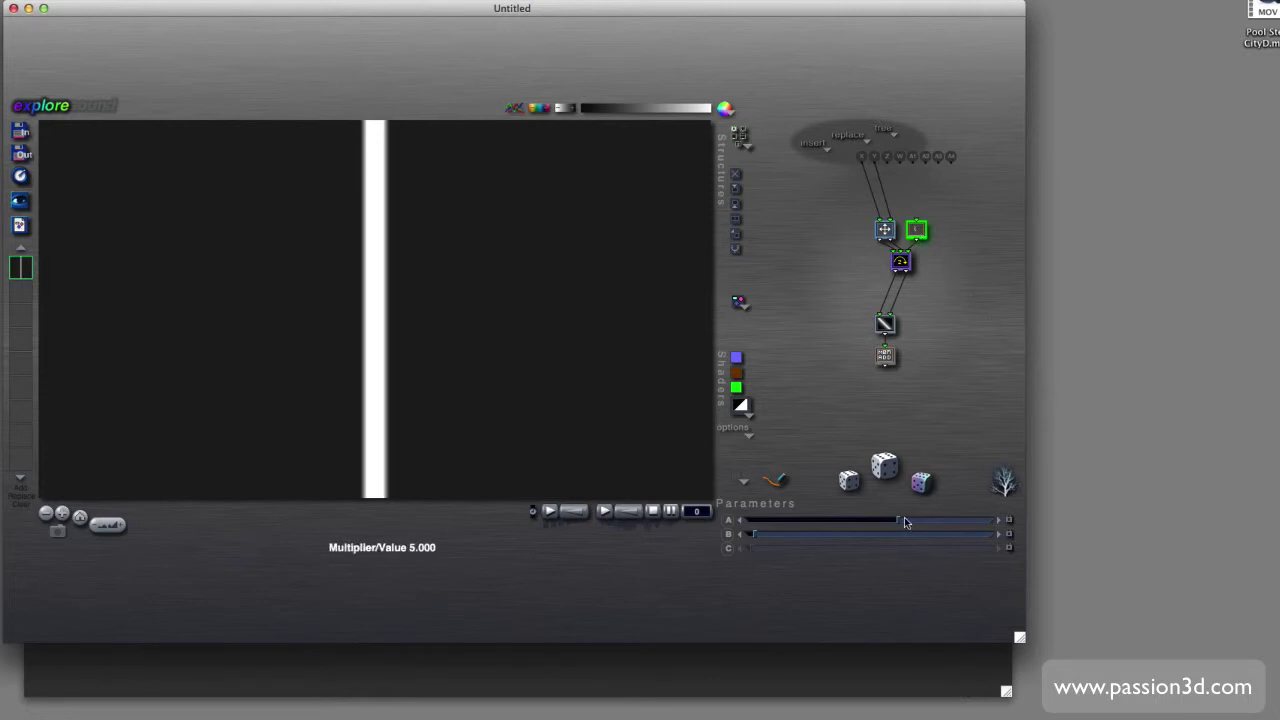
drag(899, 523, 908, 520)
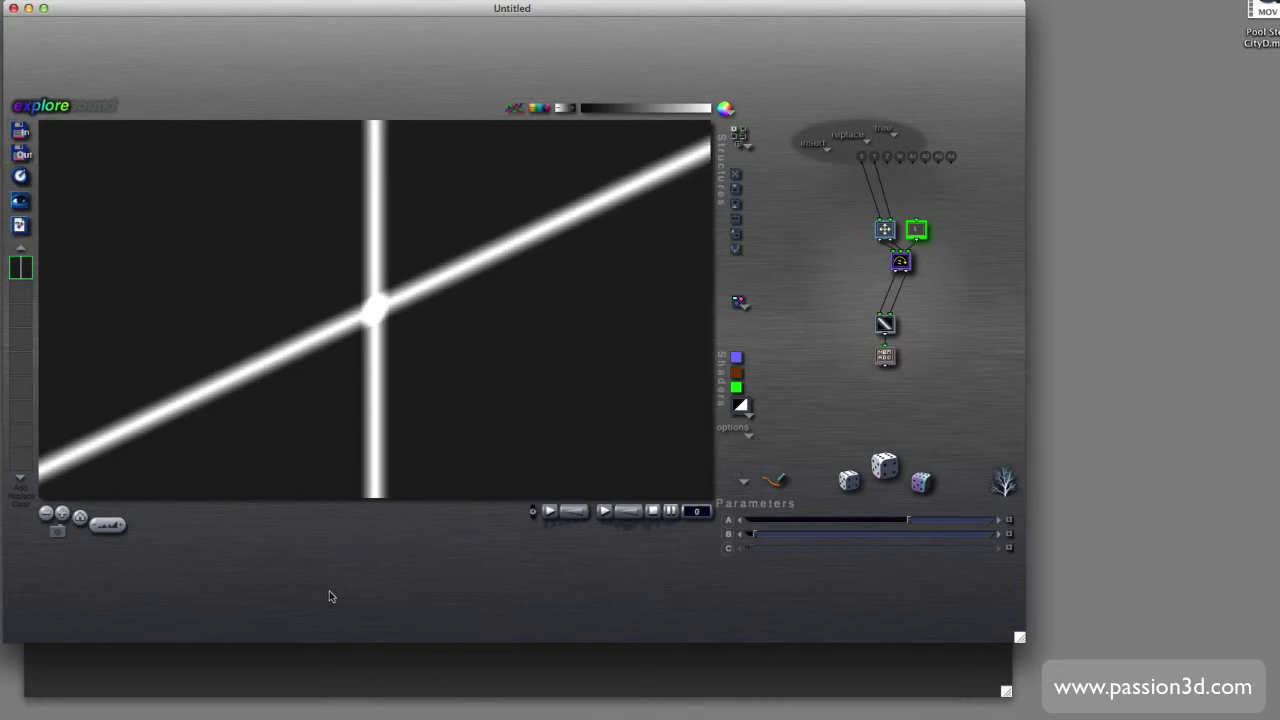
click(15, 490)
drag(908, 521, 918, 525)
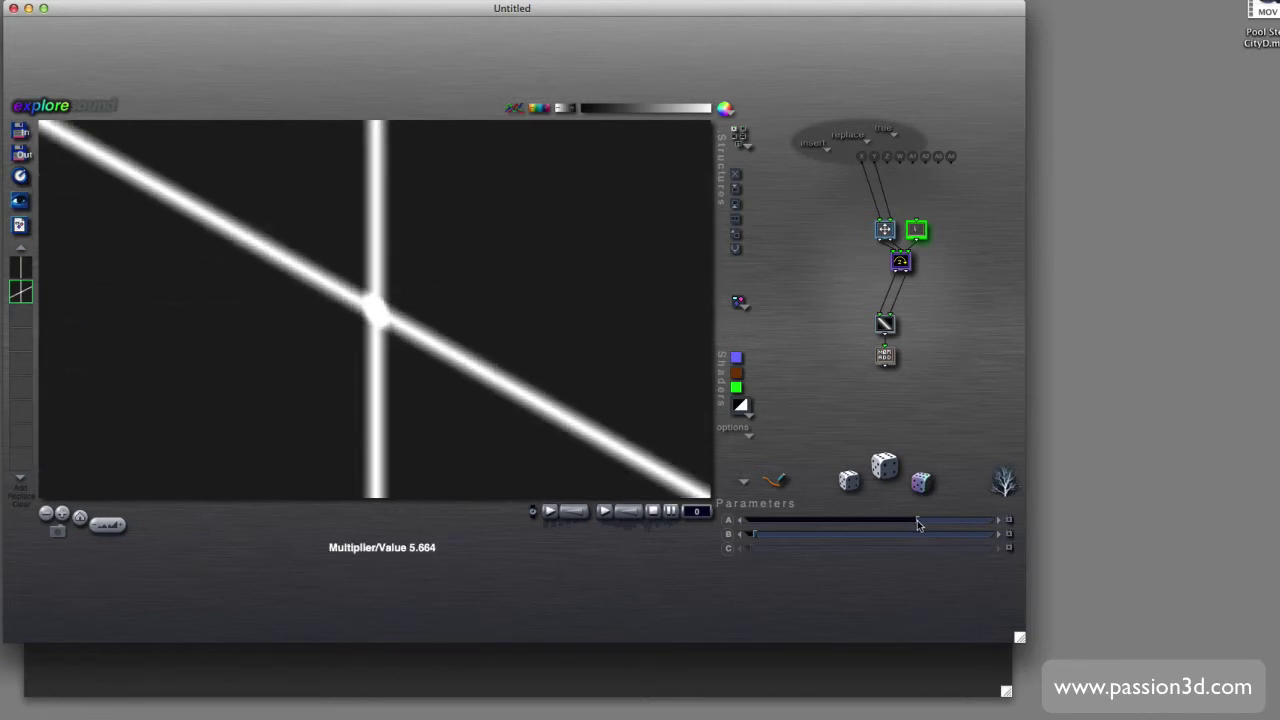
click(20, 490)
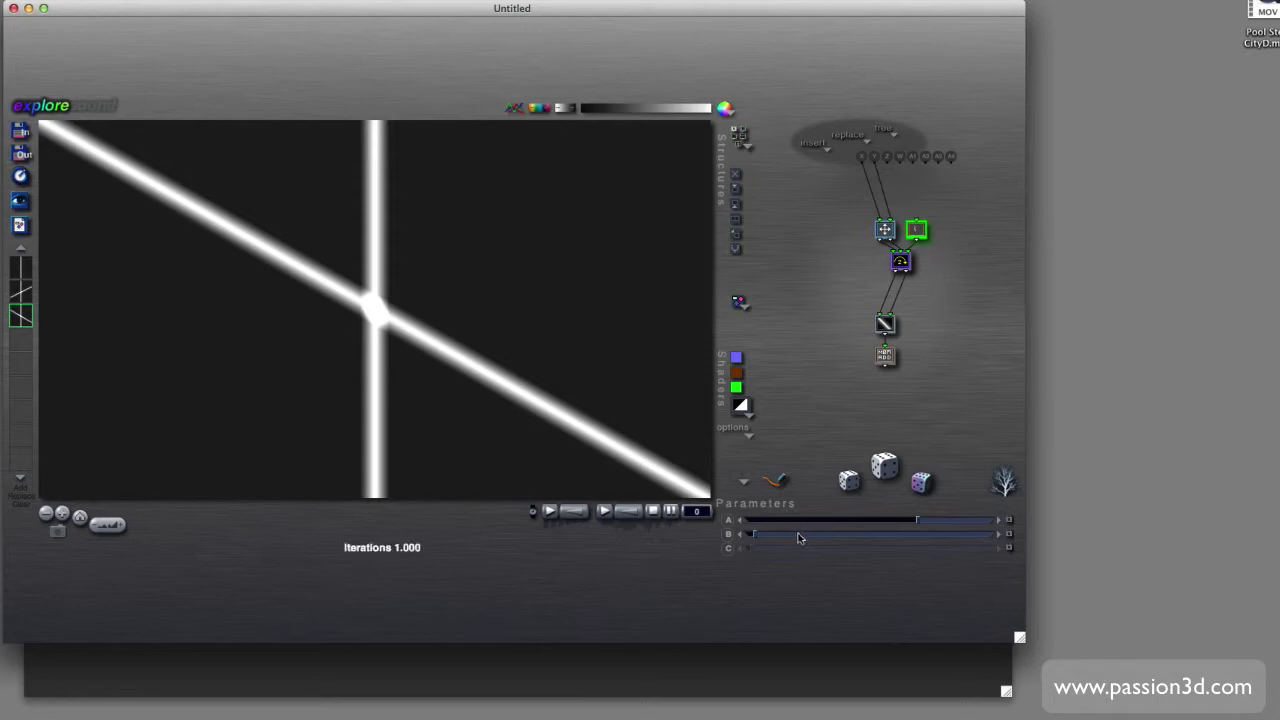
- Set the iteration count to 2 and store the three-line star as a new keyframe
click(729, 546)
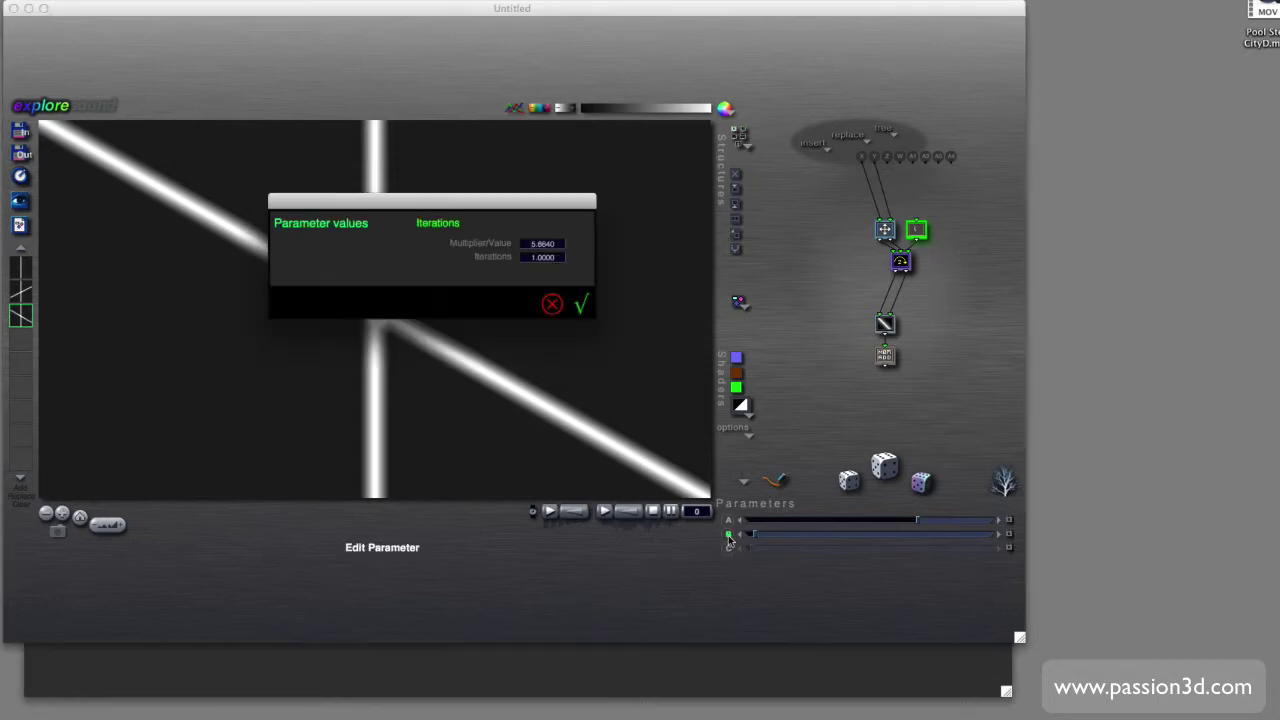
click(557, 259)
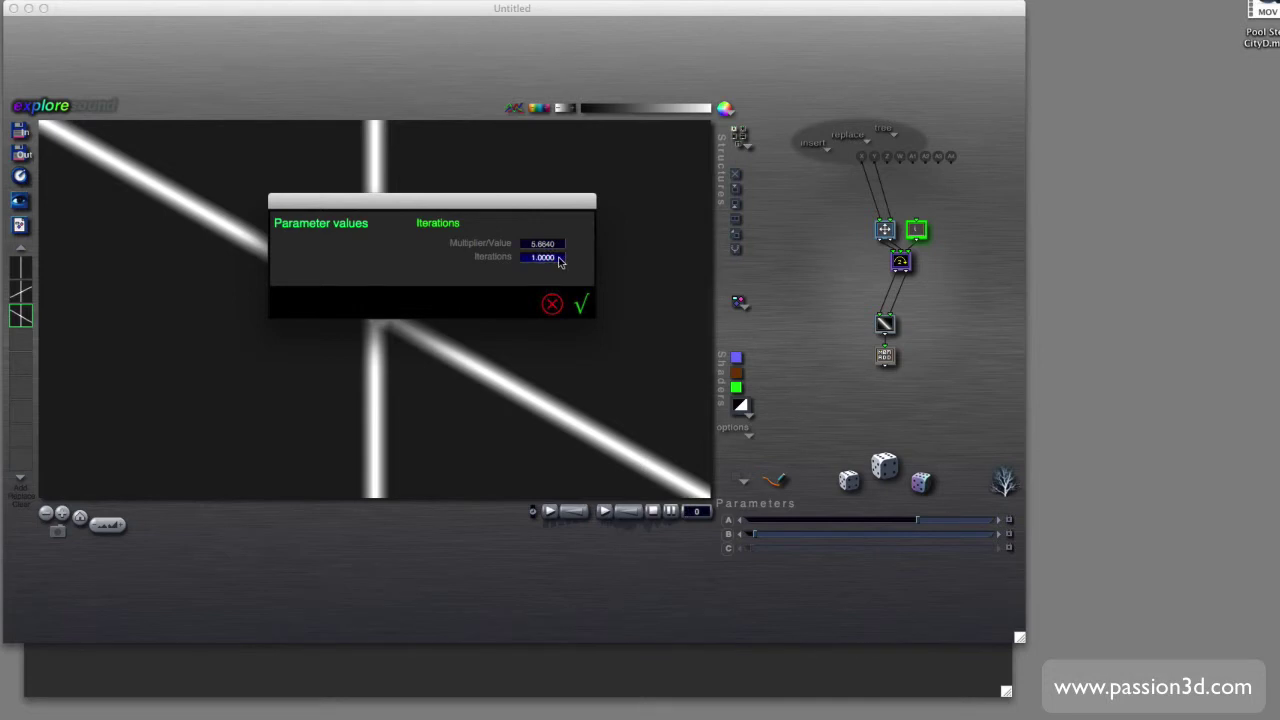
text(2)
click(581, 303)
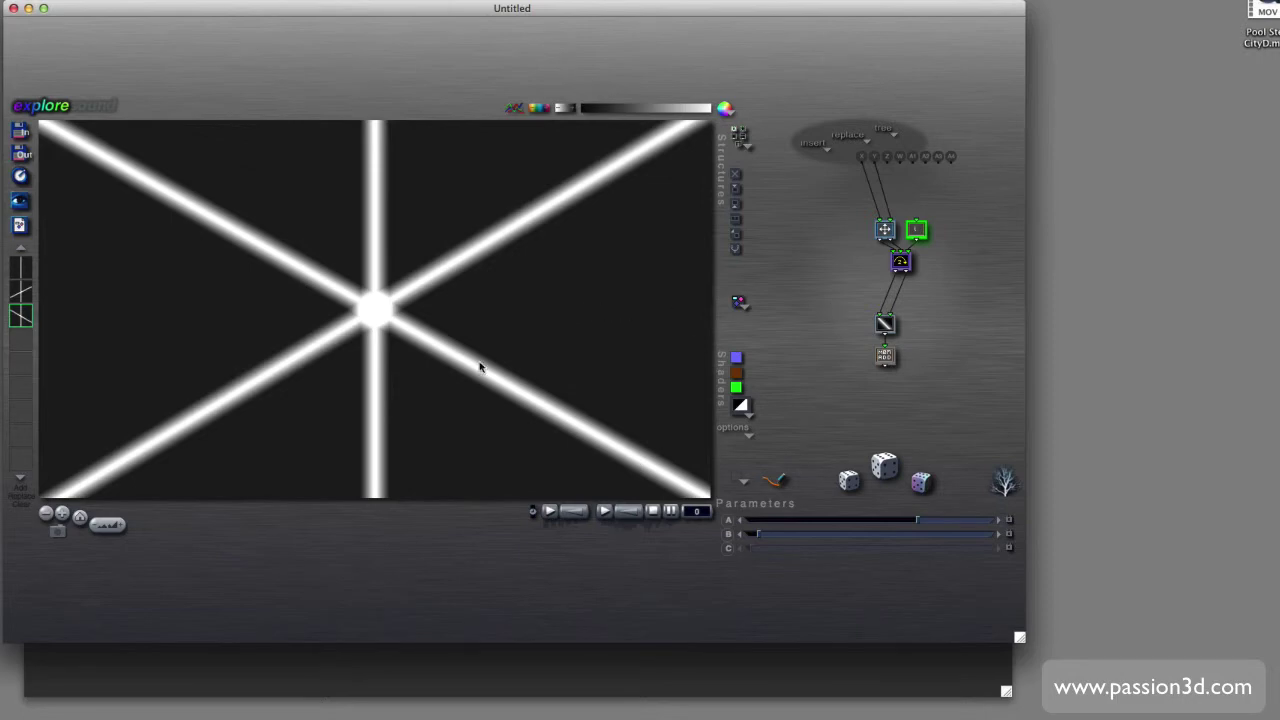
click(20, 490)
- Raise the iteration count to 11, enlarge the Scale & Offset scale for thinner rays, and store the image as a keyframe
drag(759, 535, 793, 537)
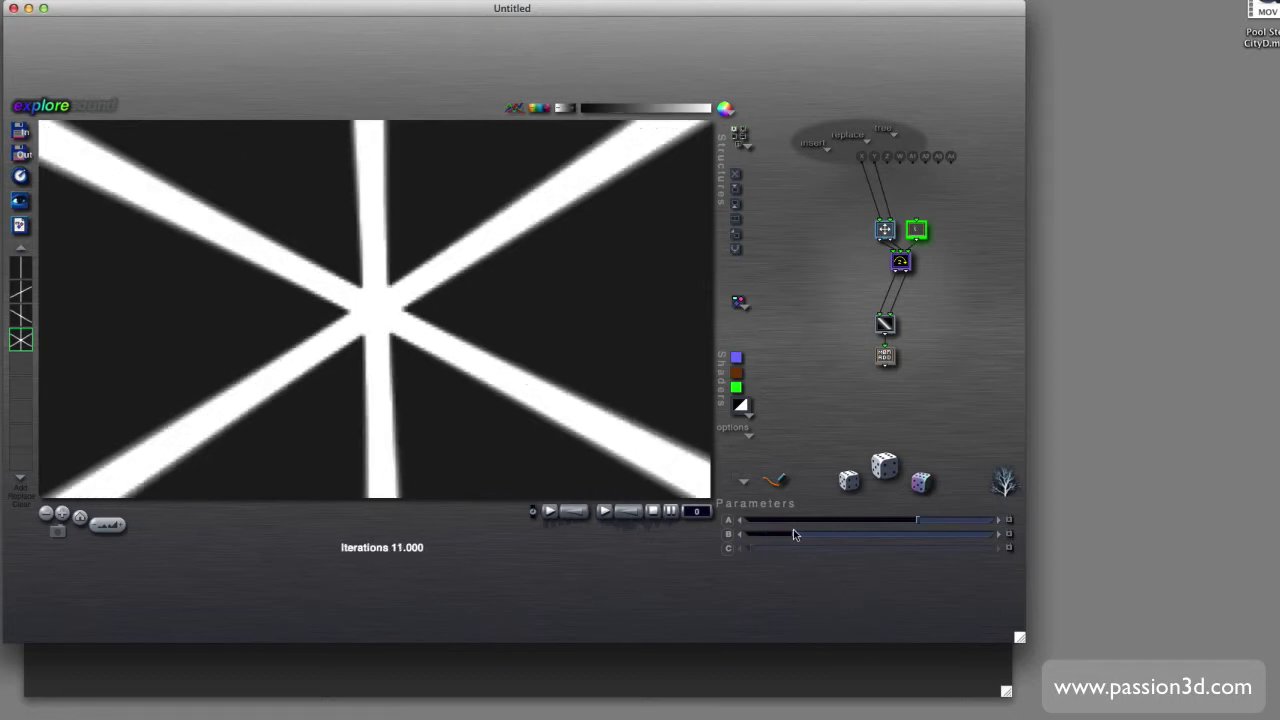
drag(917, 522, 980, 480)
click(885, 230)
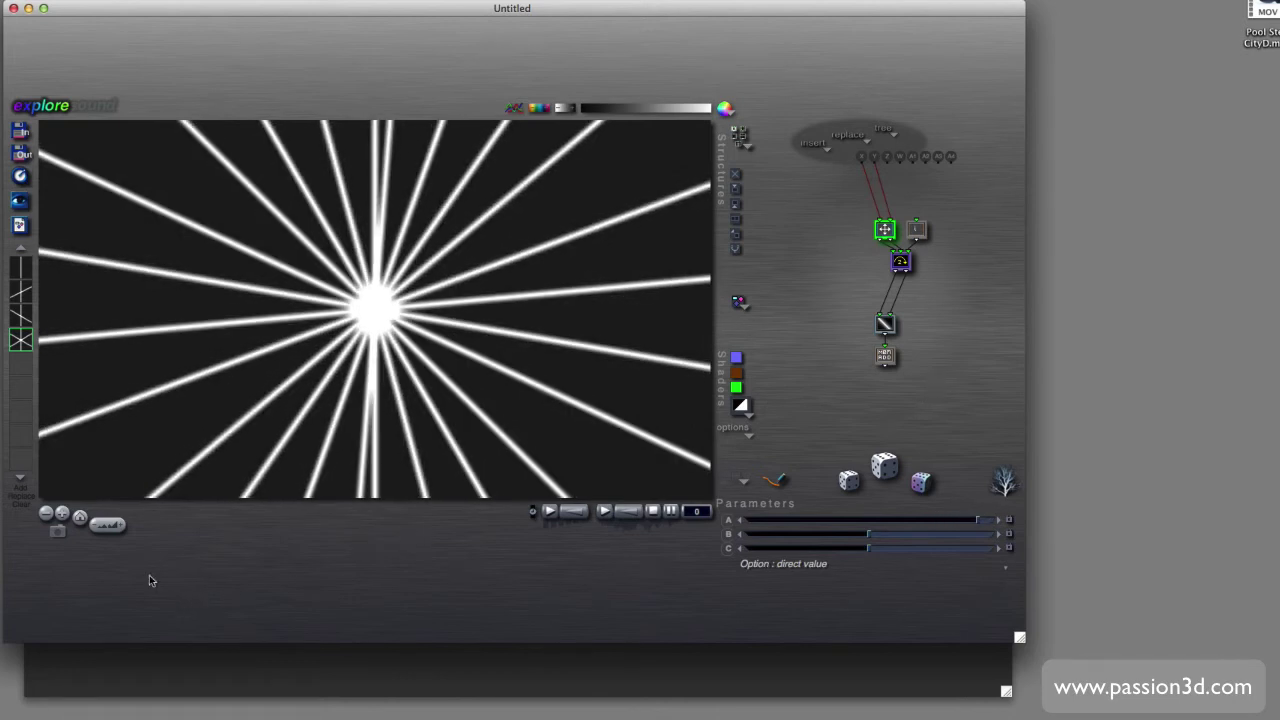
click(20, 488)
- Lower the Rotation of the z Rotate component until the rays gather into a narrow fan
click(900, 262)
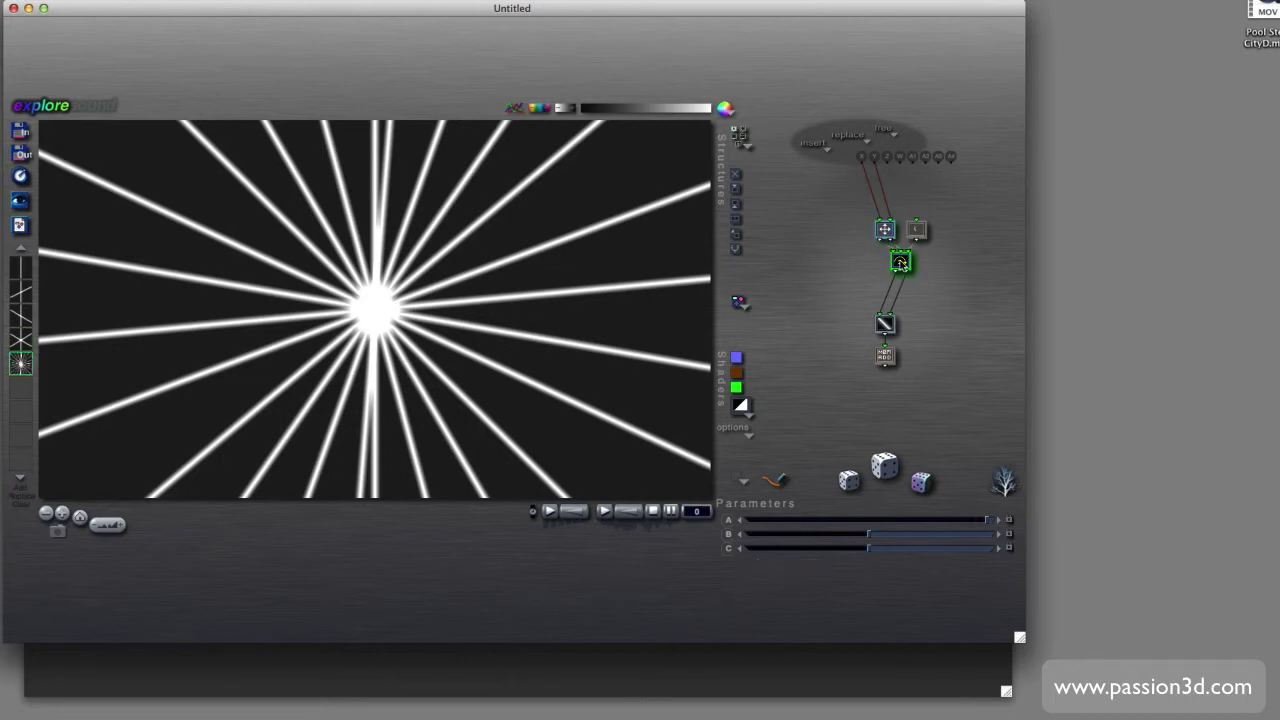
mouse_move(984, 521)
drag(984, 521, 952, 524)
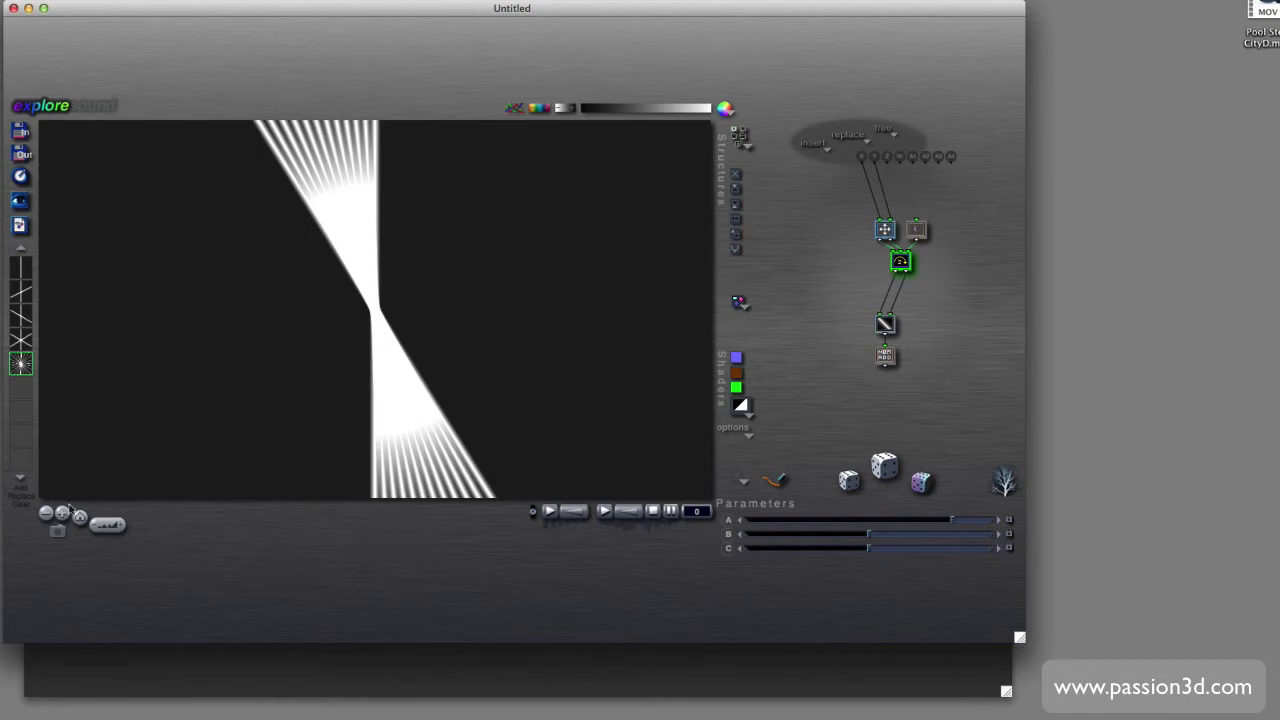
- Store the narrow fan of rays as a new keyframe
click(20, 489)
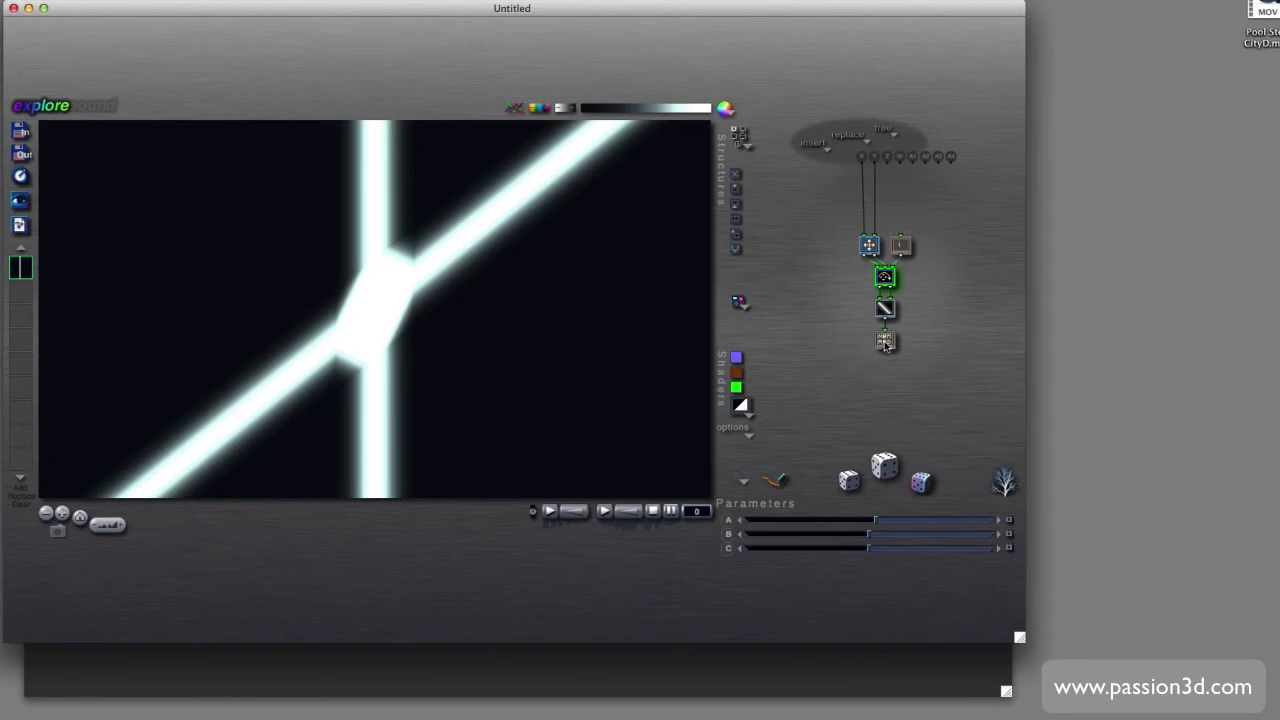
- Replace the Memory Add component at the end of the tree with Memory Max
click(885, 342)
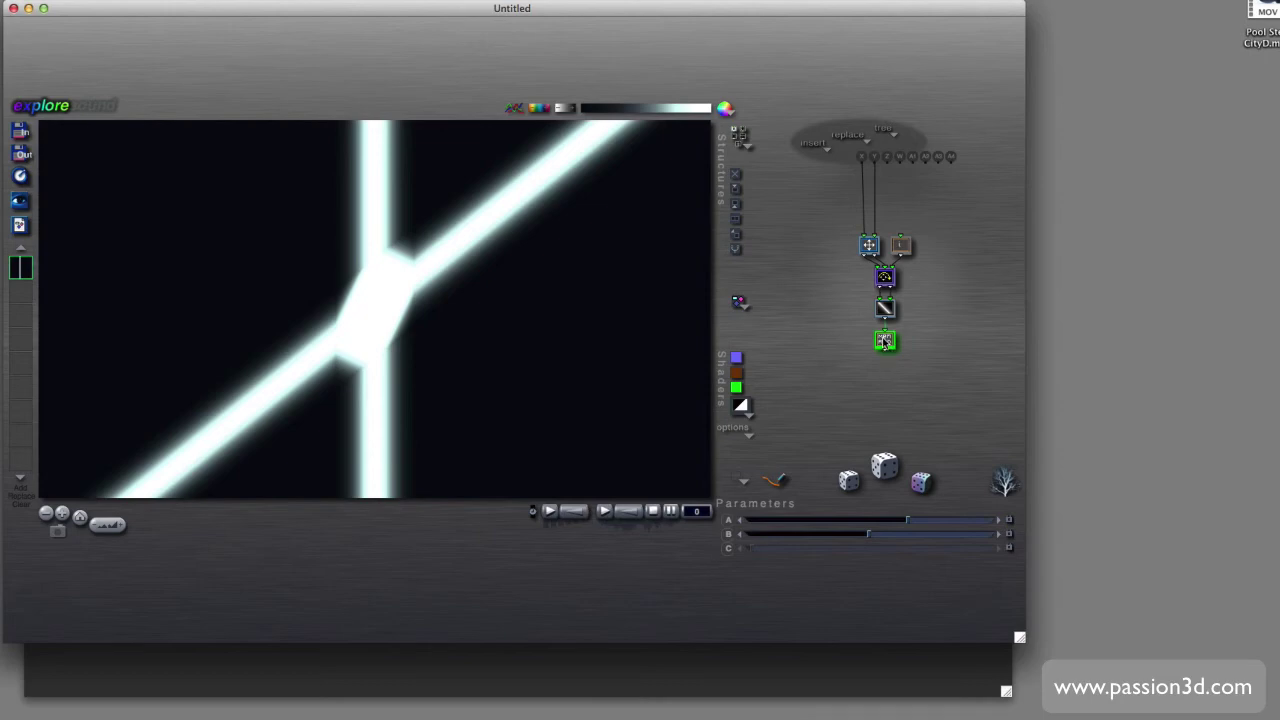
click(885, 343)
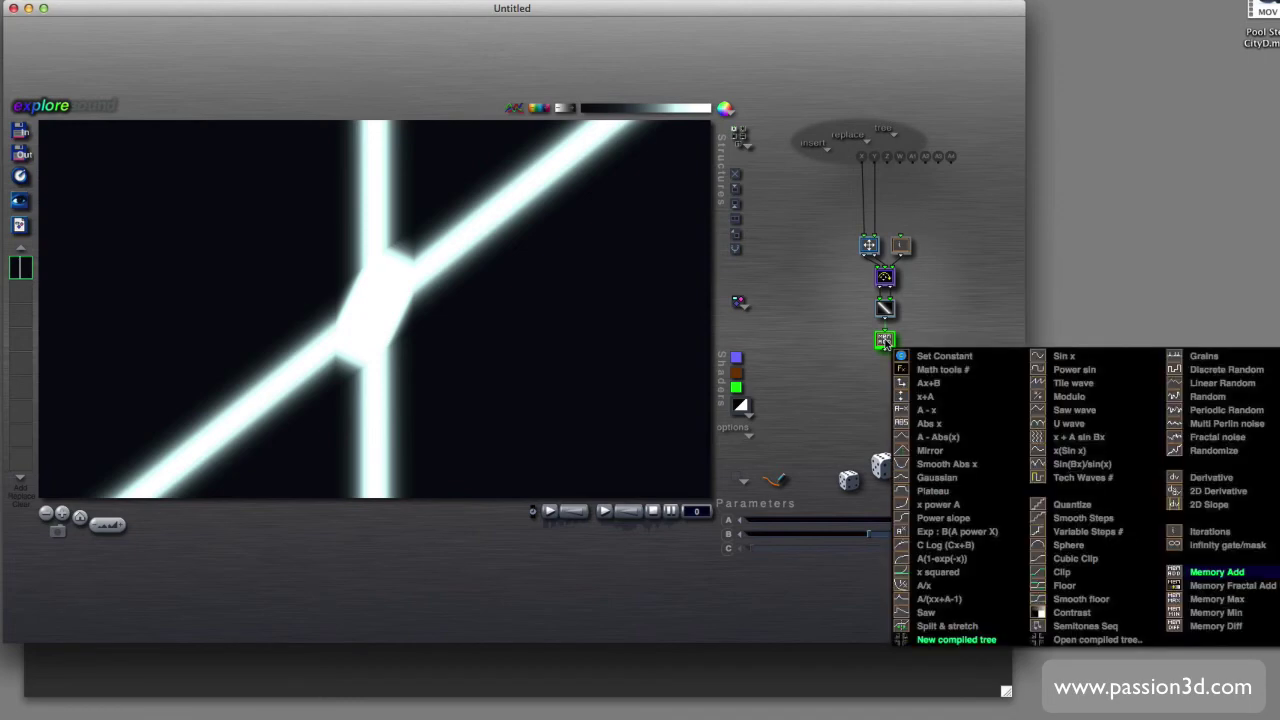
click(1207, 603)
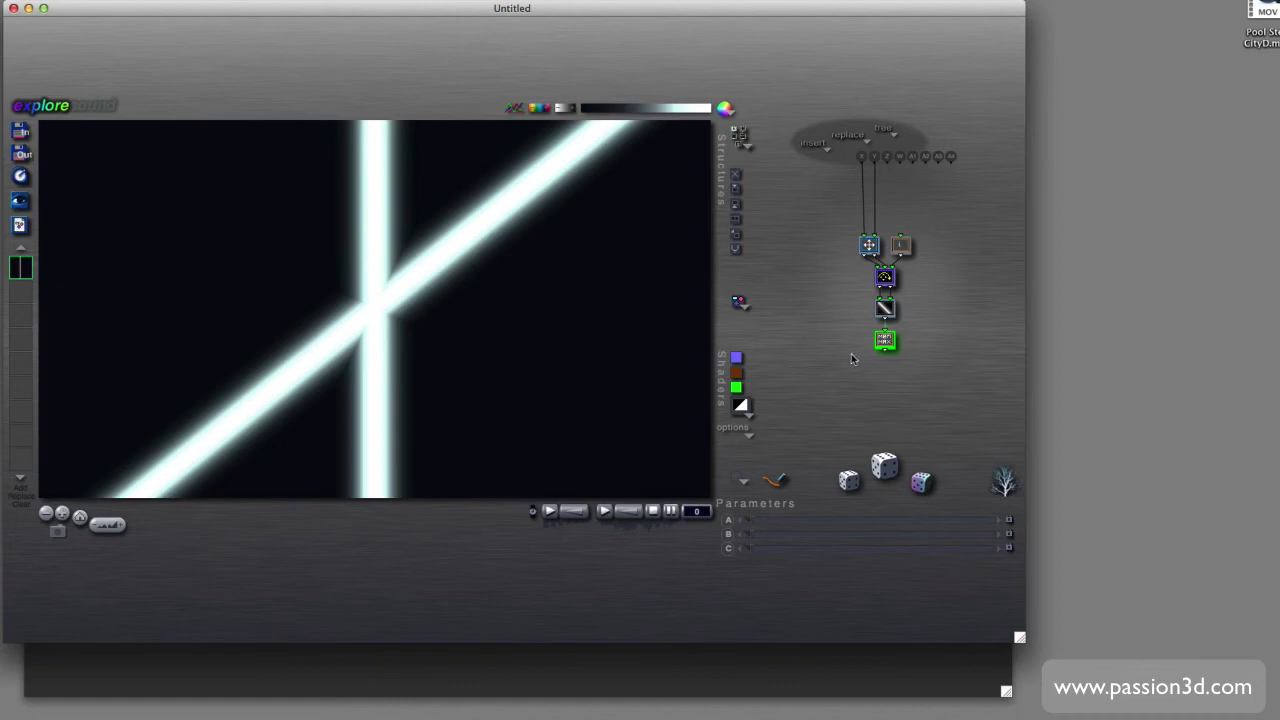
- Switch the final memory component to Memory Min and after that to Memory Diff to compare how the crossing lines combine
click(886, 341)
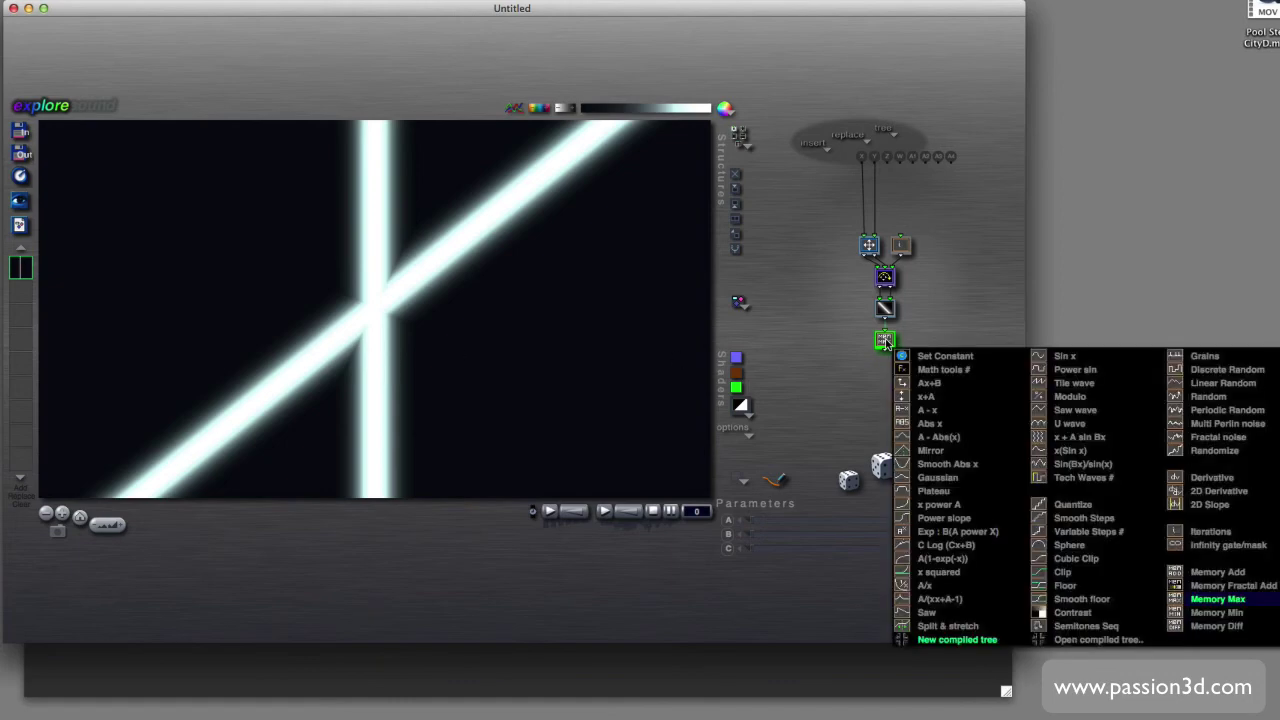
click(1219, 614)
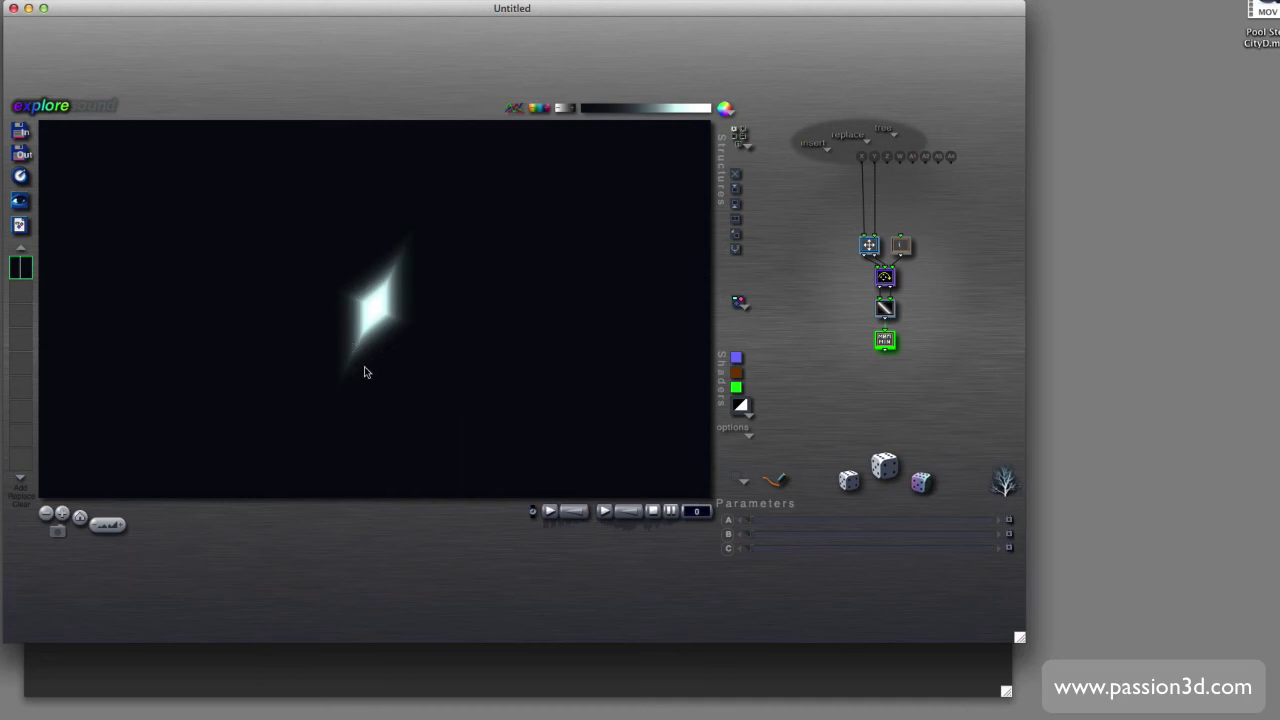
click(884, 341)
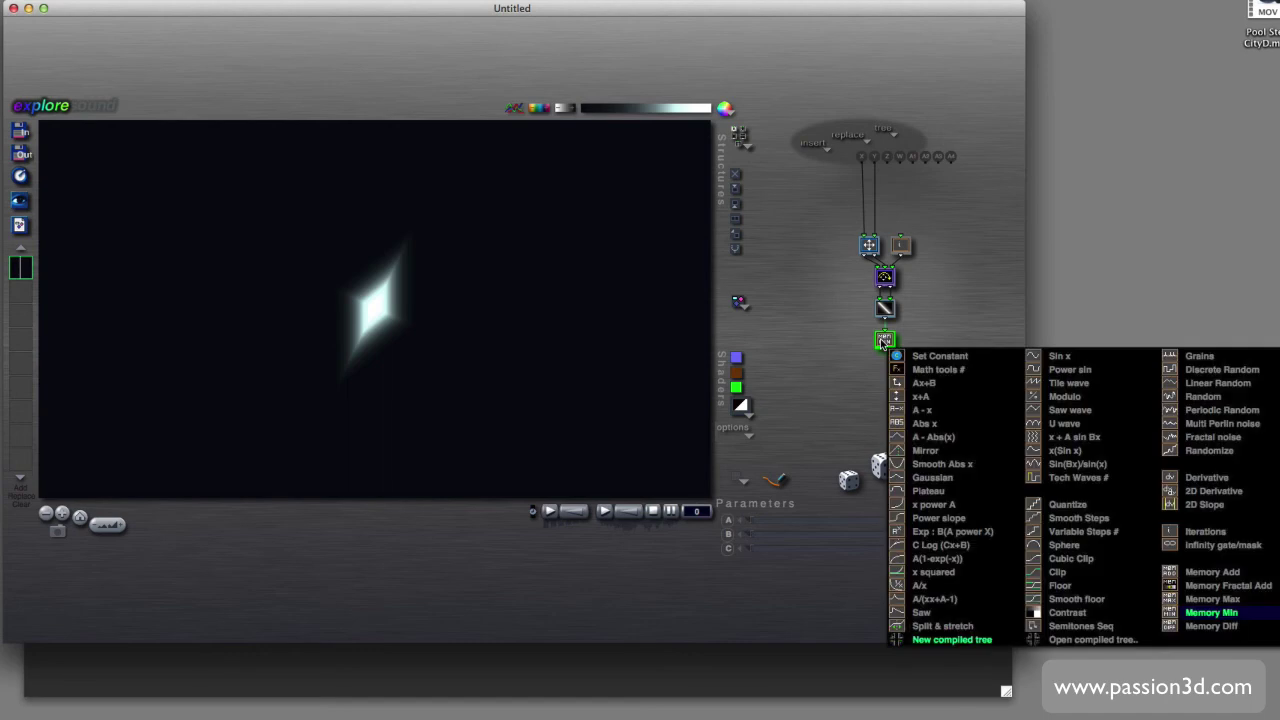
click(1212, 628)
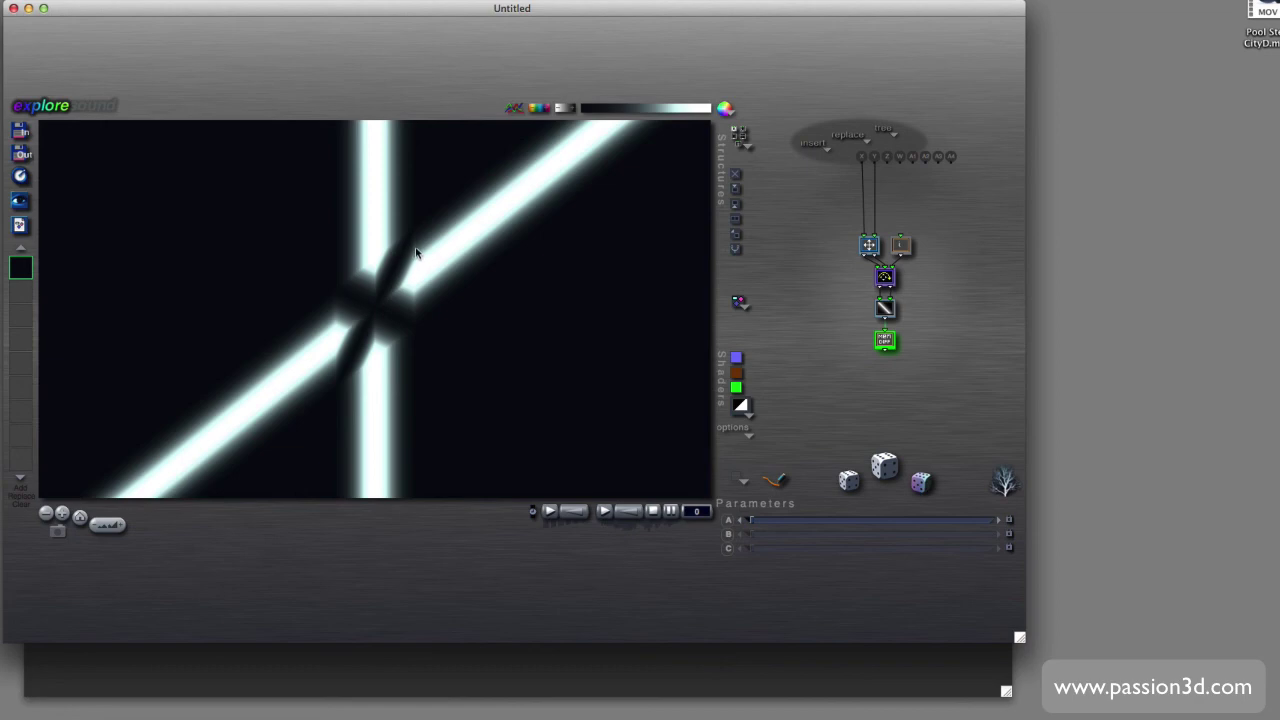
- Replace the final Memory Diff component with Memory Fractal Add
drag(886, 342, 1146, 348)
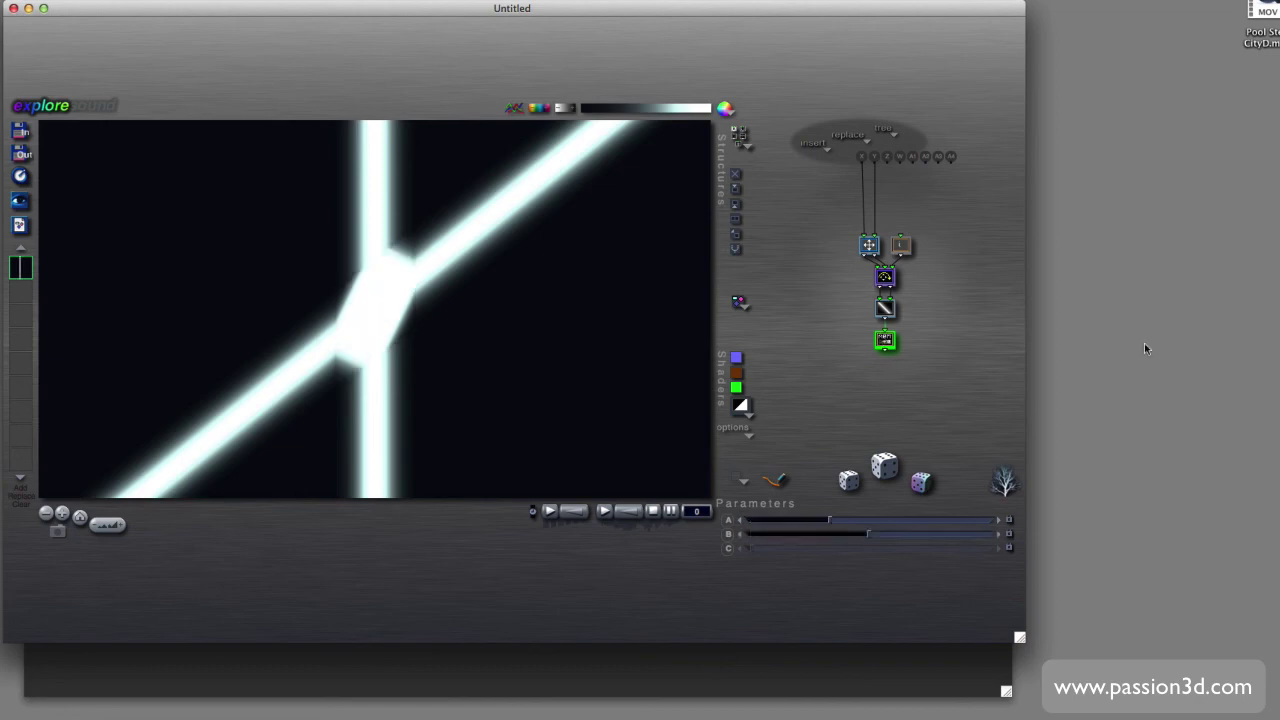